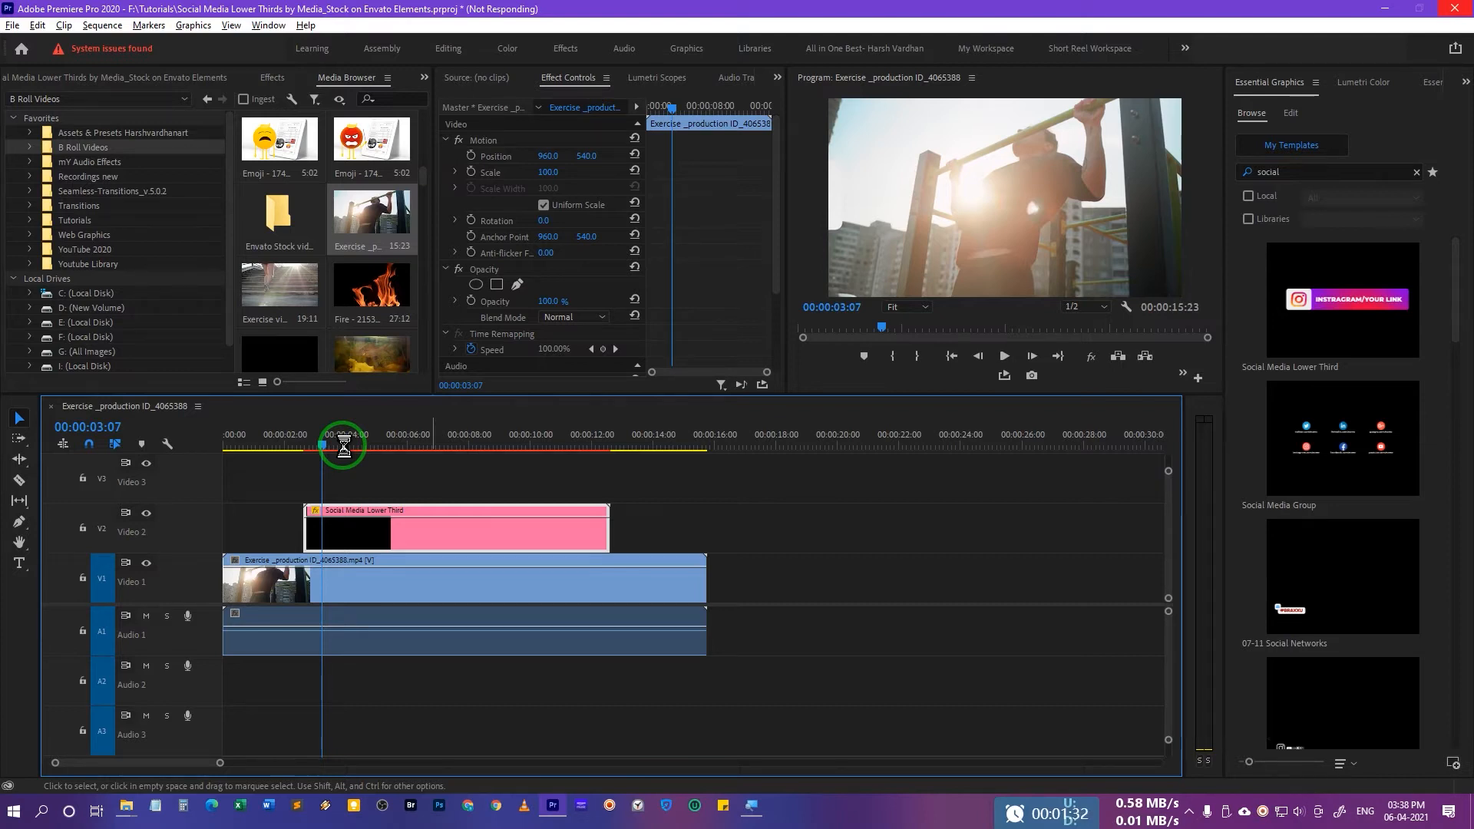
# Move the playhead to 00:00:07:09 and scale the social media lower third clip to the frame size
pyautogui.click(342, 447)
pyautogui.moveTo(361, 453); pyautogui.dragTo(448, 453)
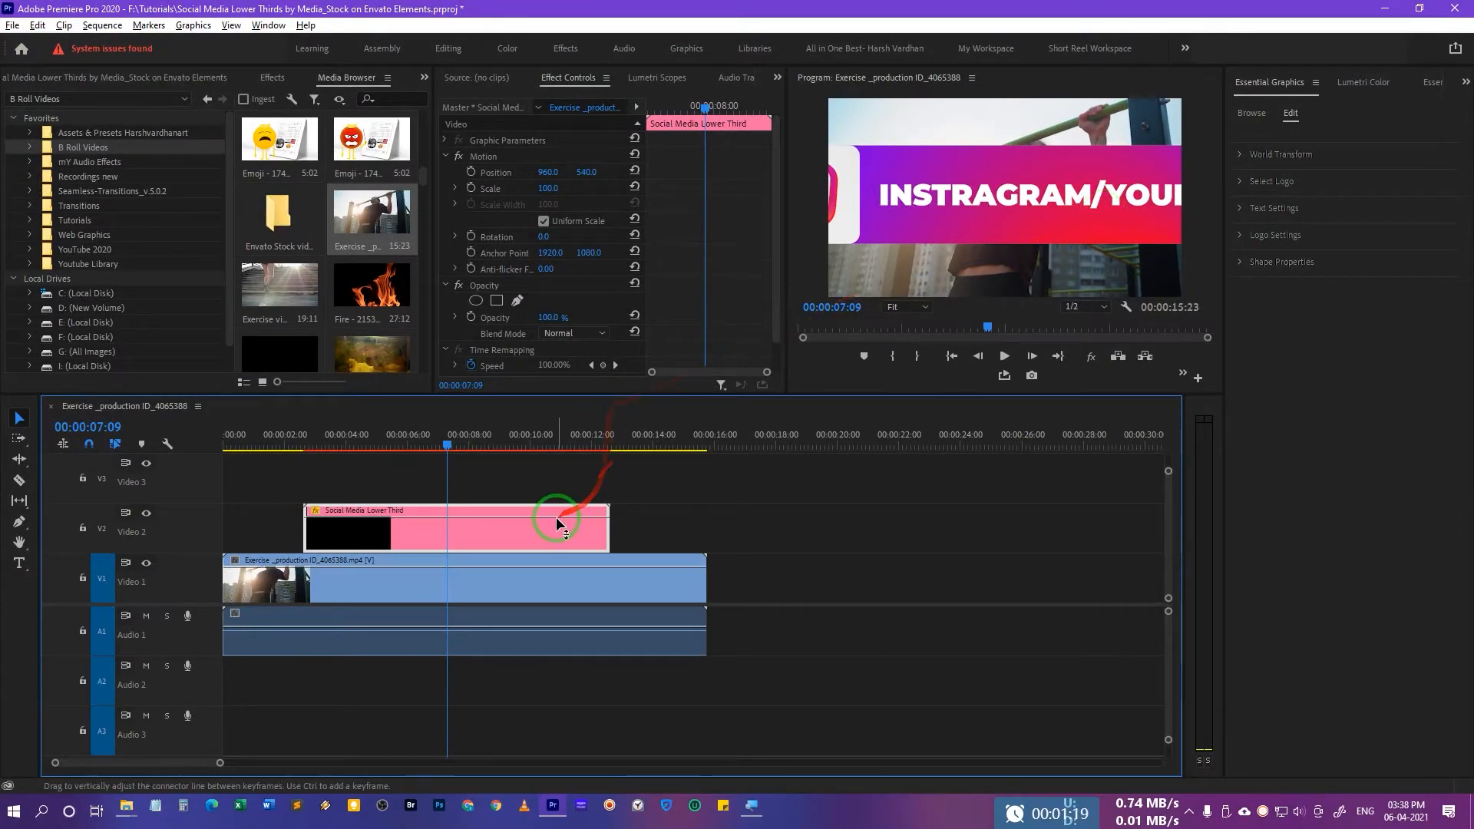
pyautogui.rightClick(517, 535)
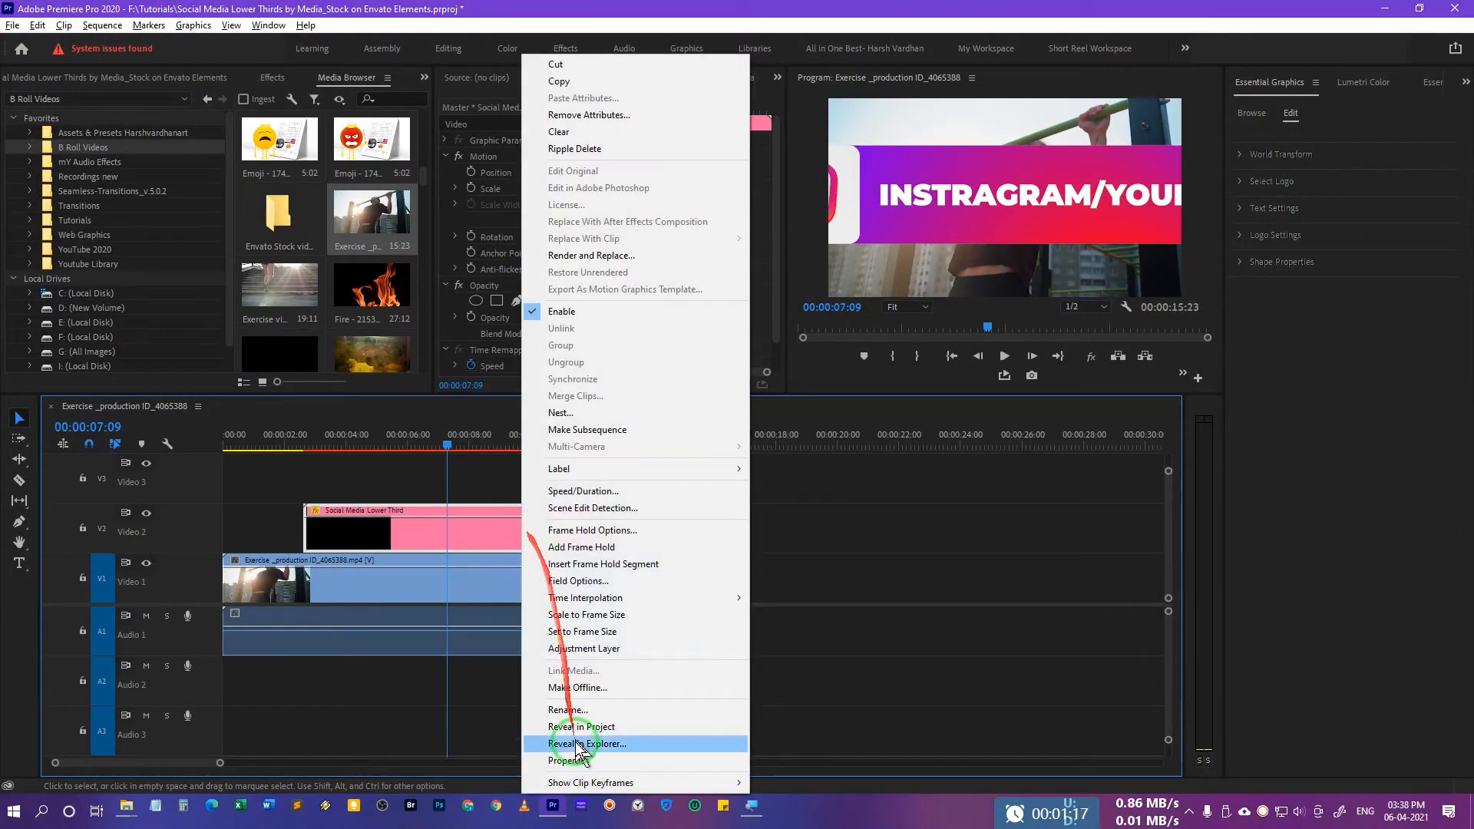
pyautogui.click(588, 615)
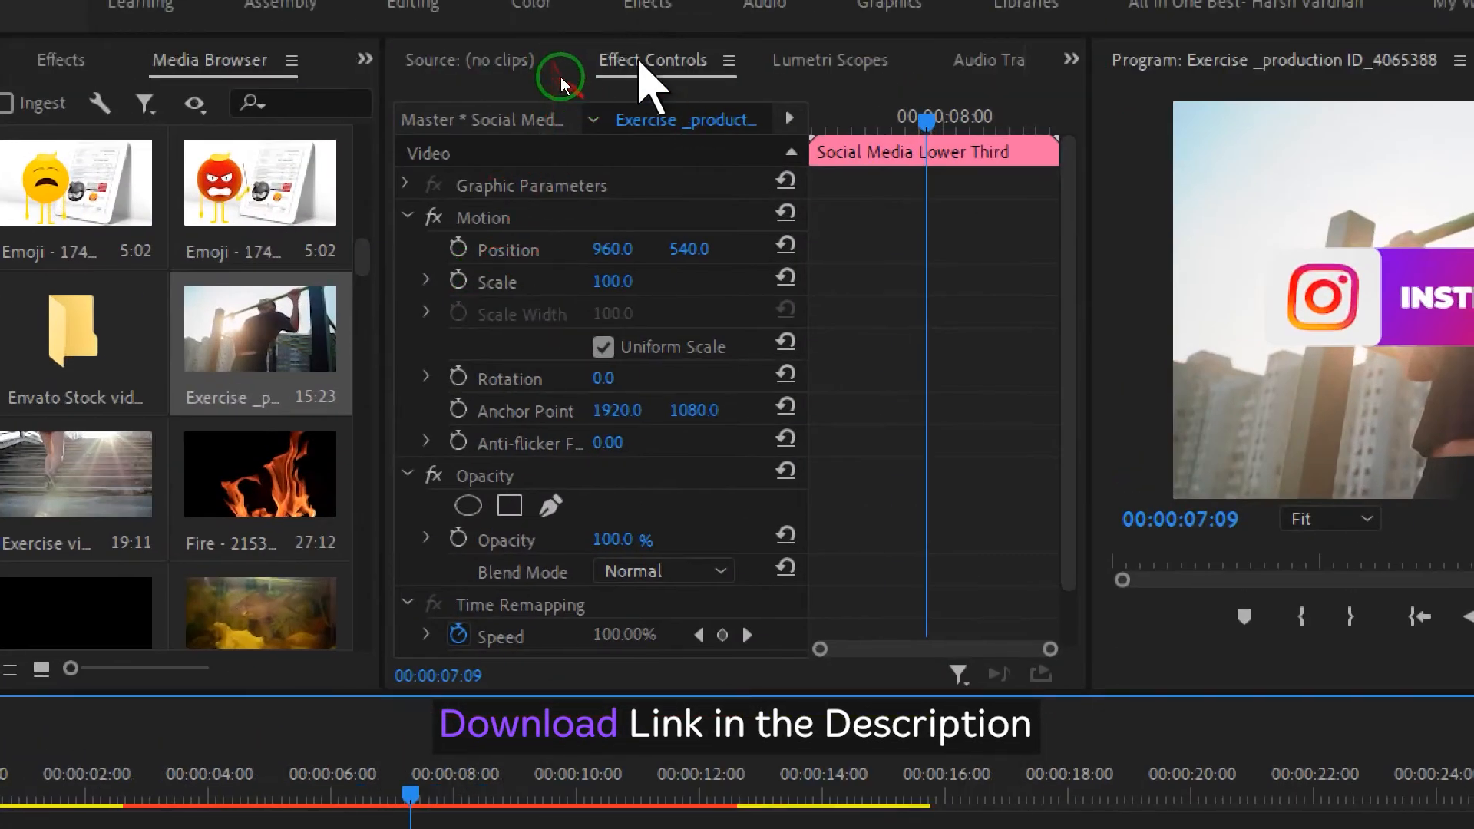
# Set the lower third's motion scale to 54 and move its anchor point to about -197.9, 1643.7 in the program preview
pyautogui.moveTo(613, 286); pyautogui.dragTo(636, 282)
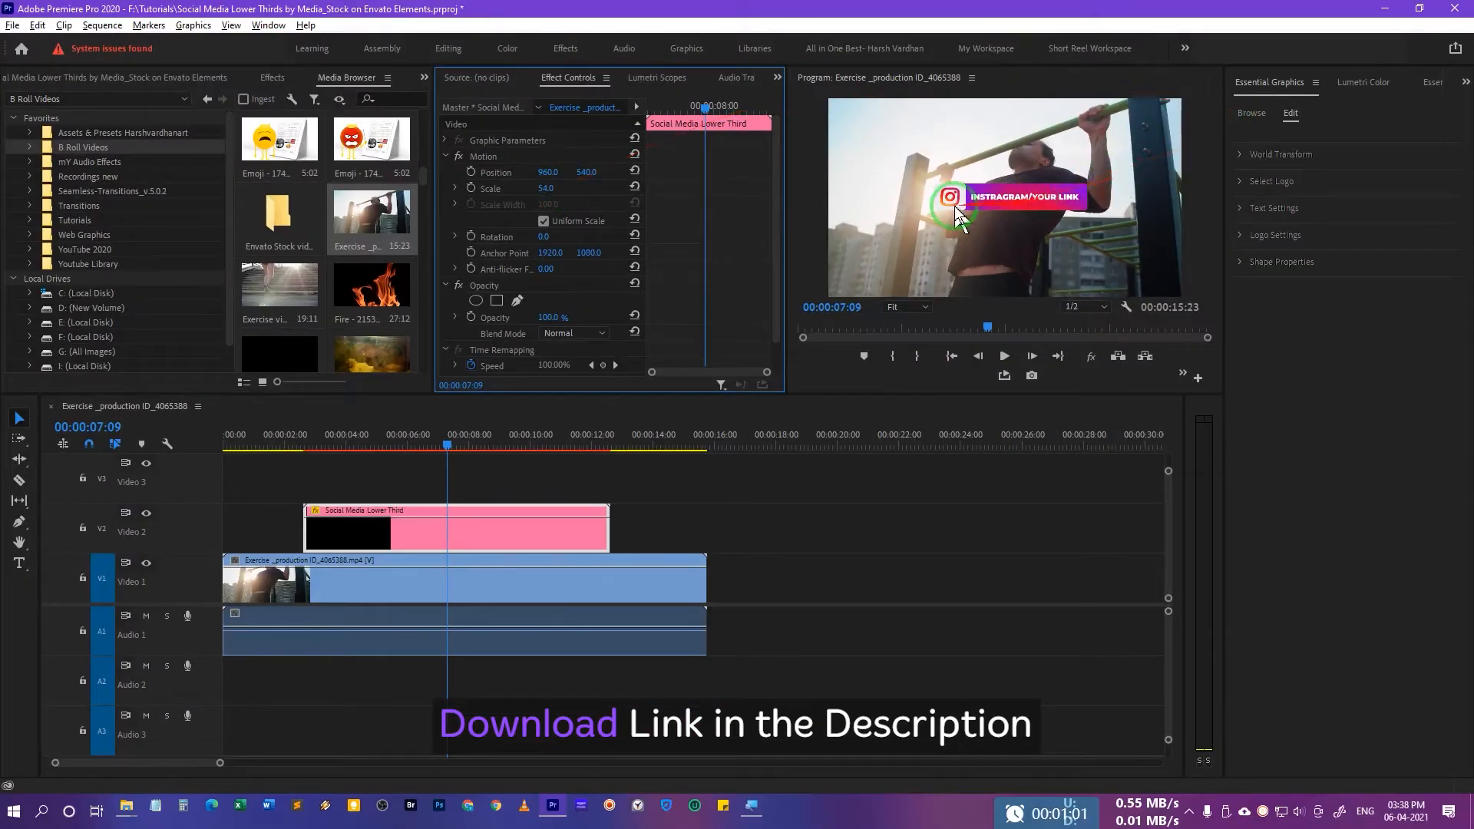
pyautogui.click(488, 156)
pyautogui.moveTo(998, 206); pyautogui.dragTo(900, 229)
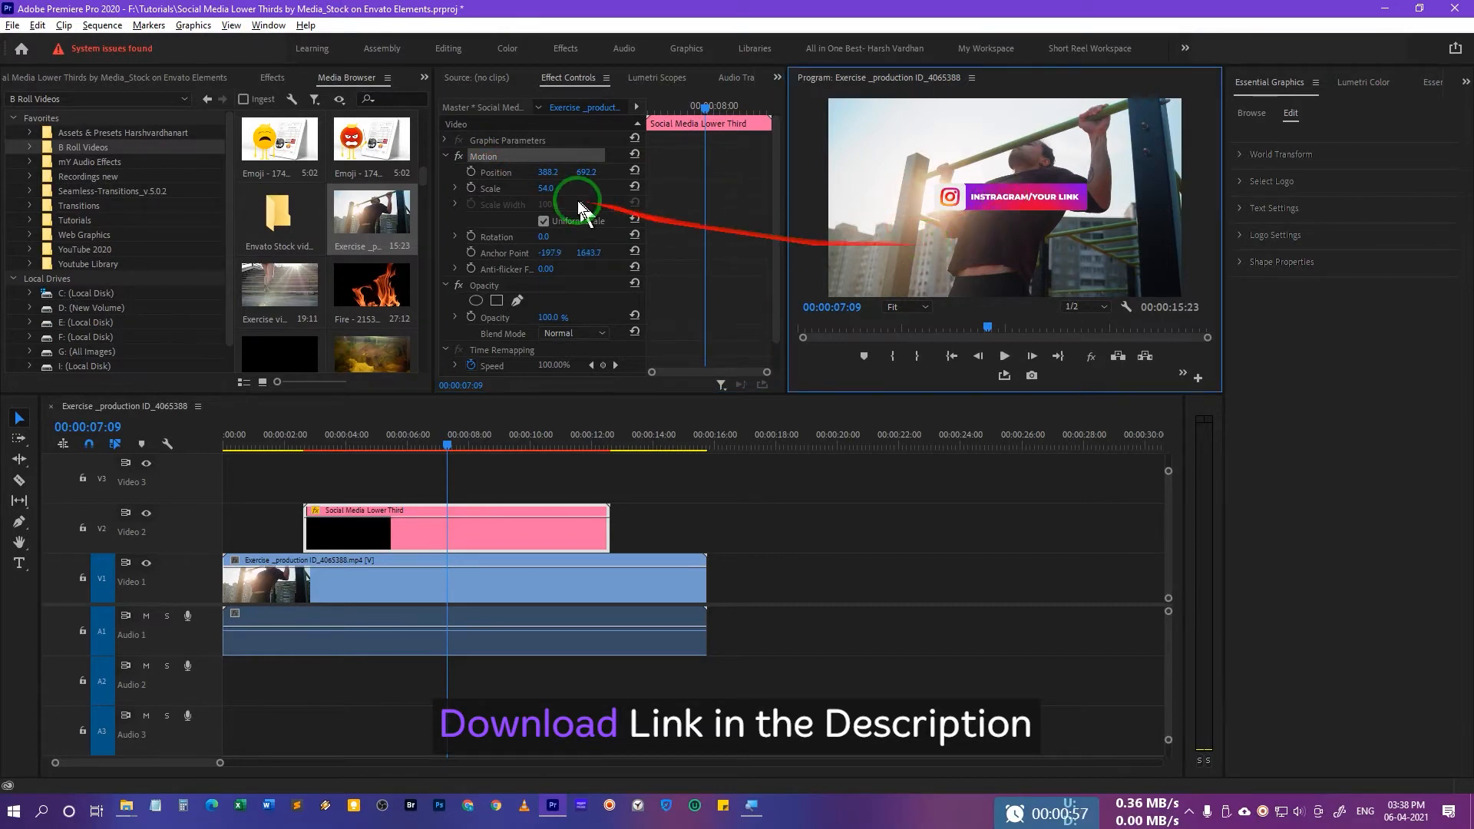
pyautogui.click(495, 141)
pyautogui.click(492, 158)
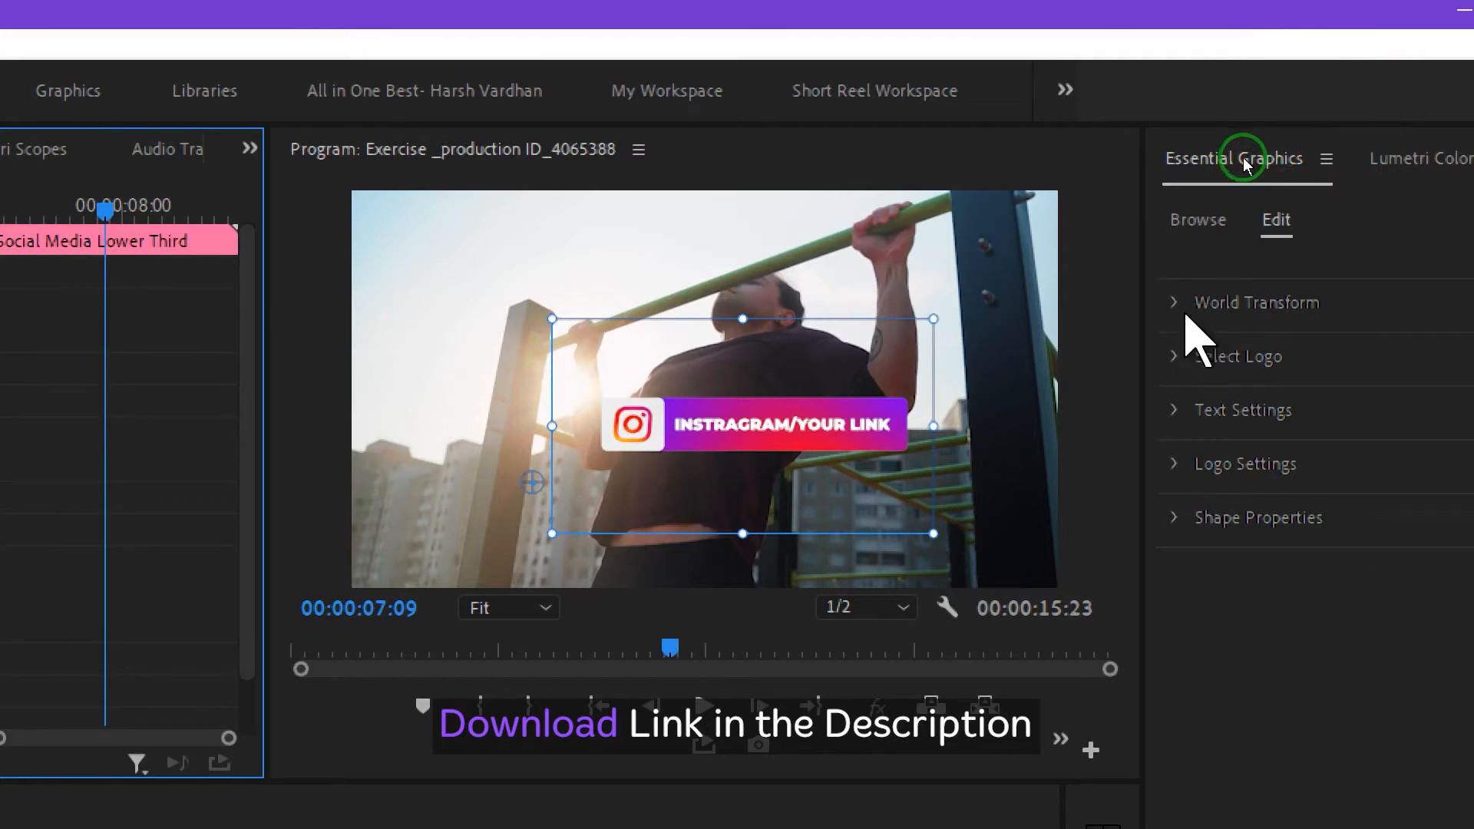
# Set the World Transform scale of the lower third graphic to 116
pyautogui.click(1187, 311)
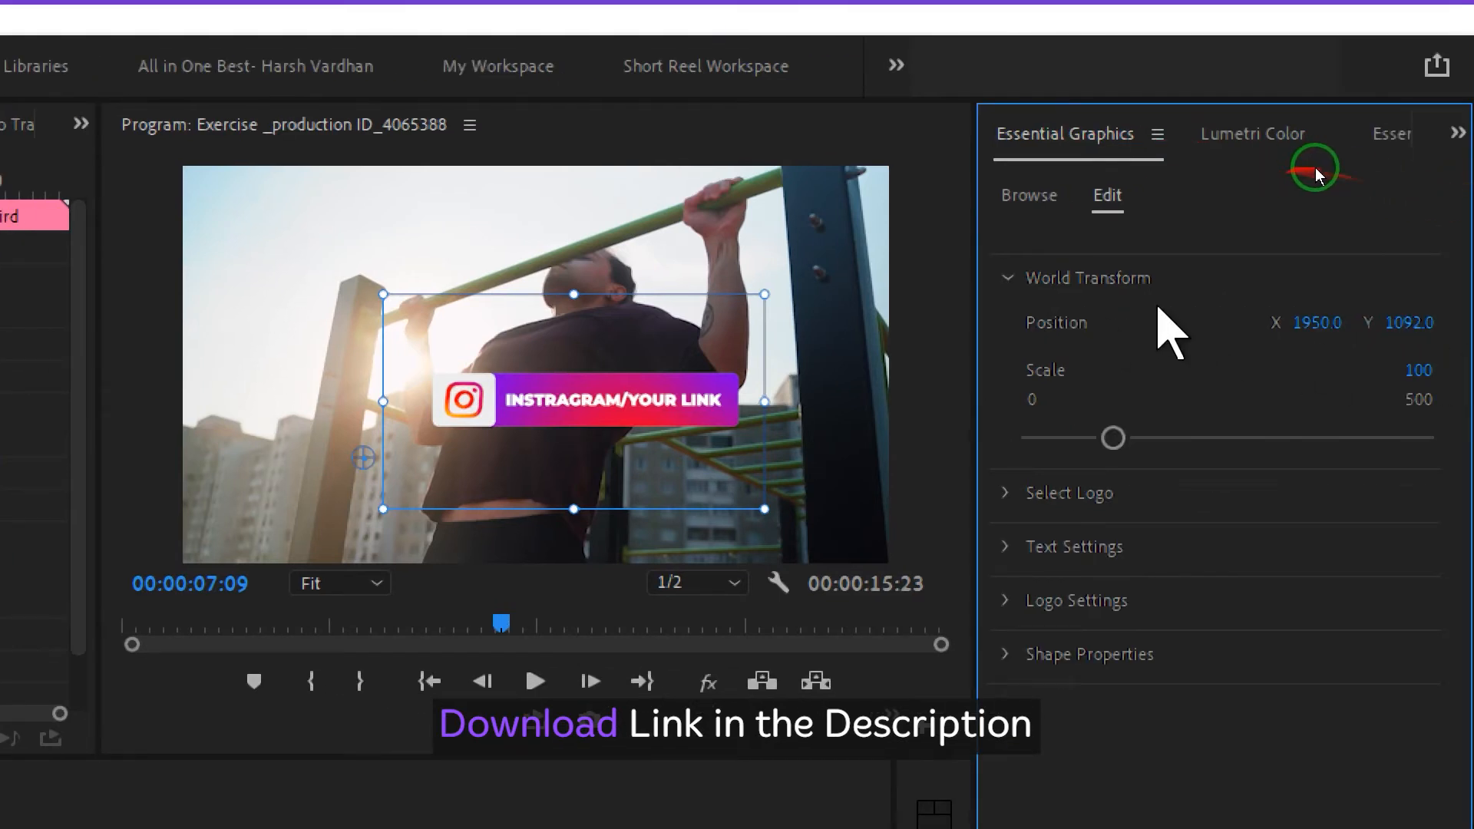
pyautogui.moveTo(1113, 440); pyautogui.dragTo(1166, 439)
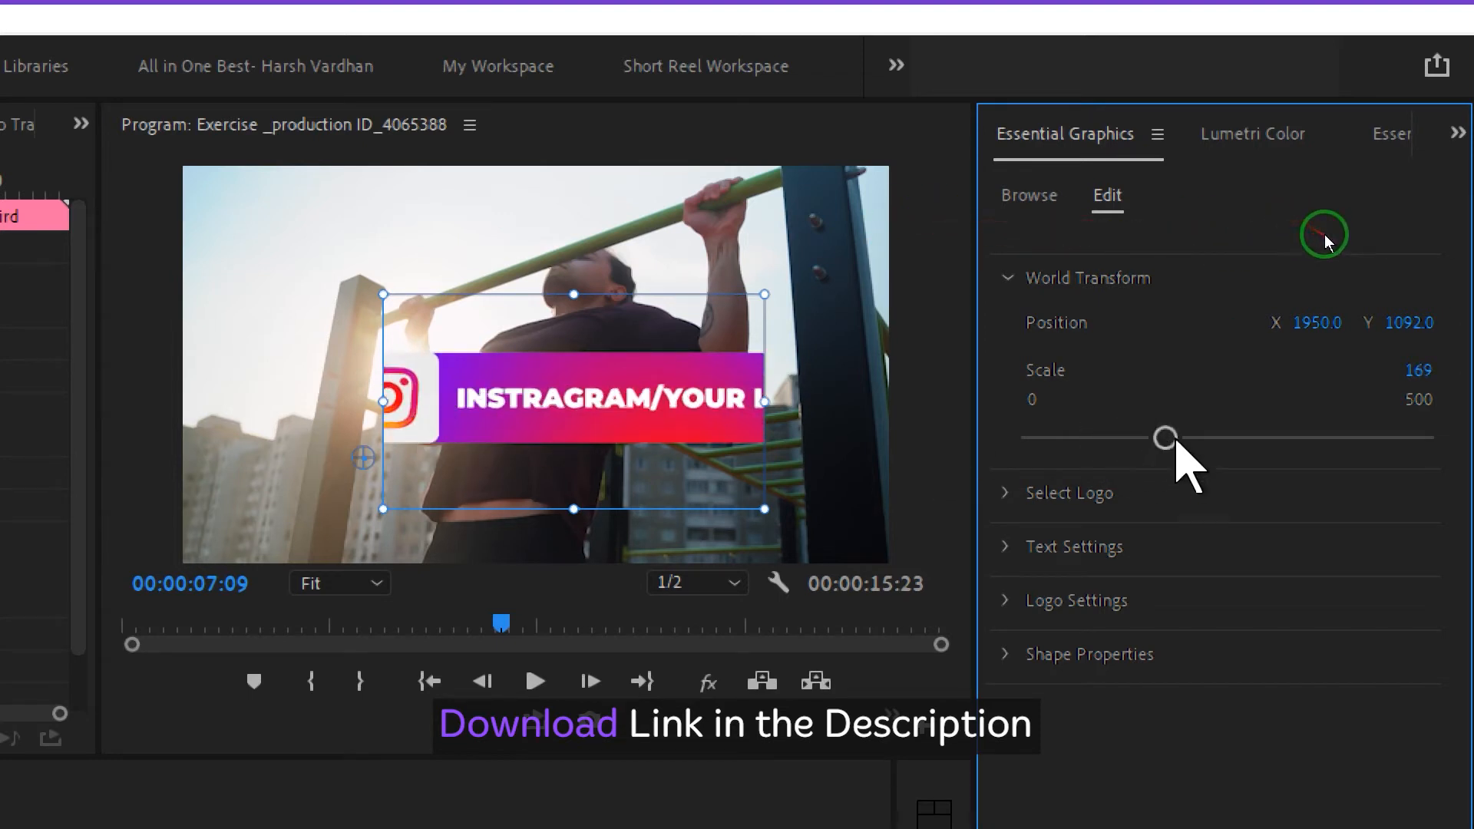
pyautogui.moveTo(1167, 439); pyautogui.dragTo(1122, 439)
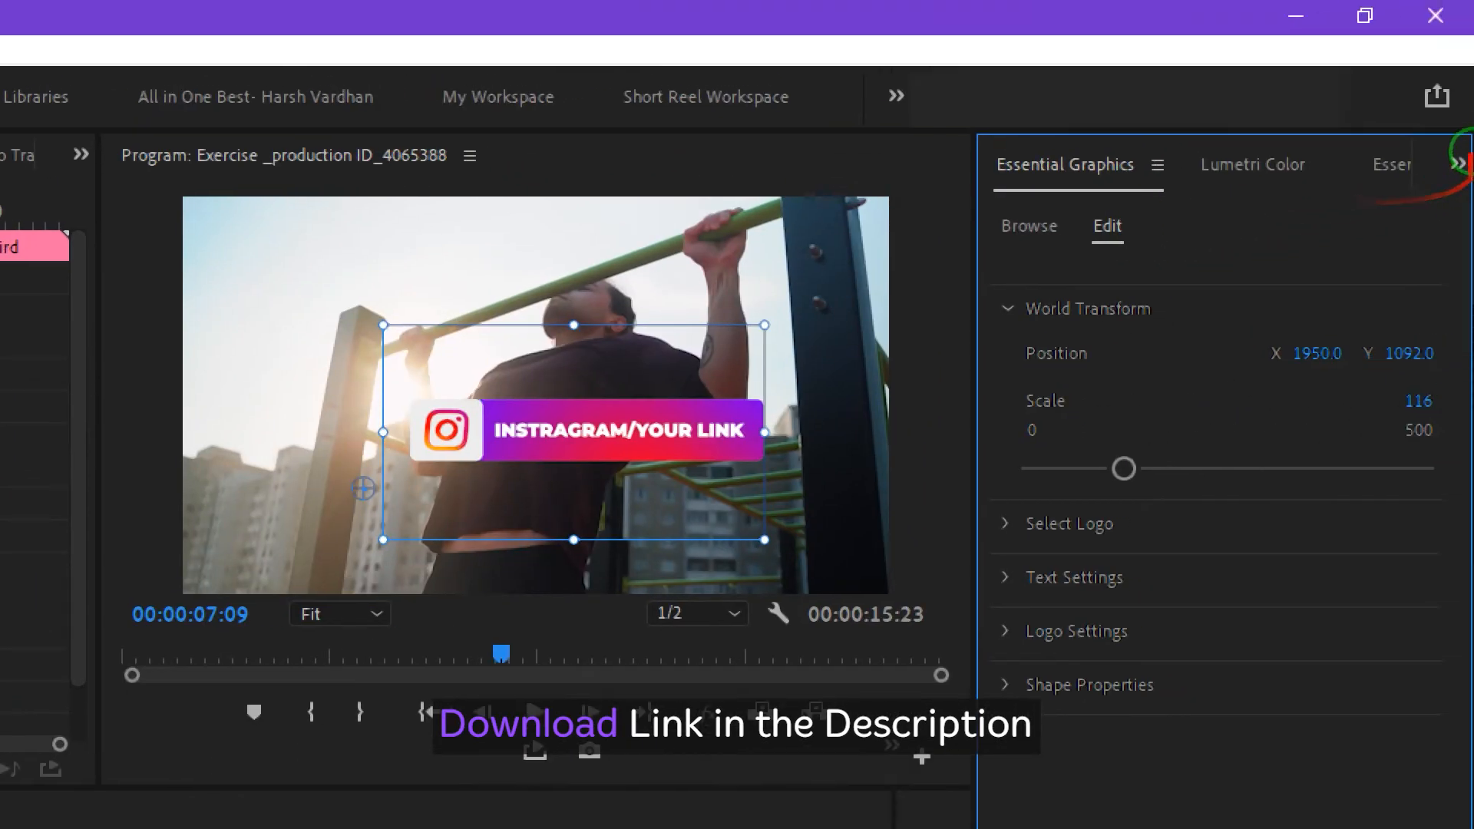
# Set the World Transform Y position to 990 and move the graphic to the video frame's lower-left area, at about -30.6, 1067.4
pyautogui.moveTo(1448, 177); pyautogui.dragTo(1446, 176)
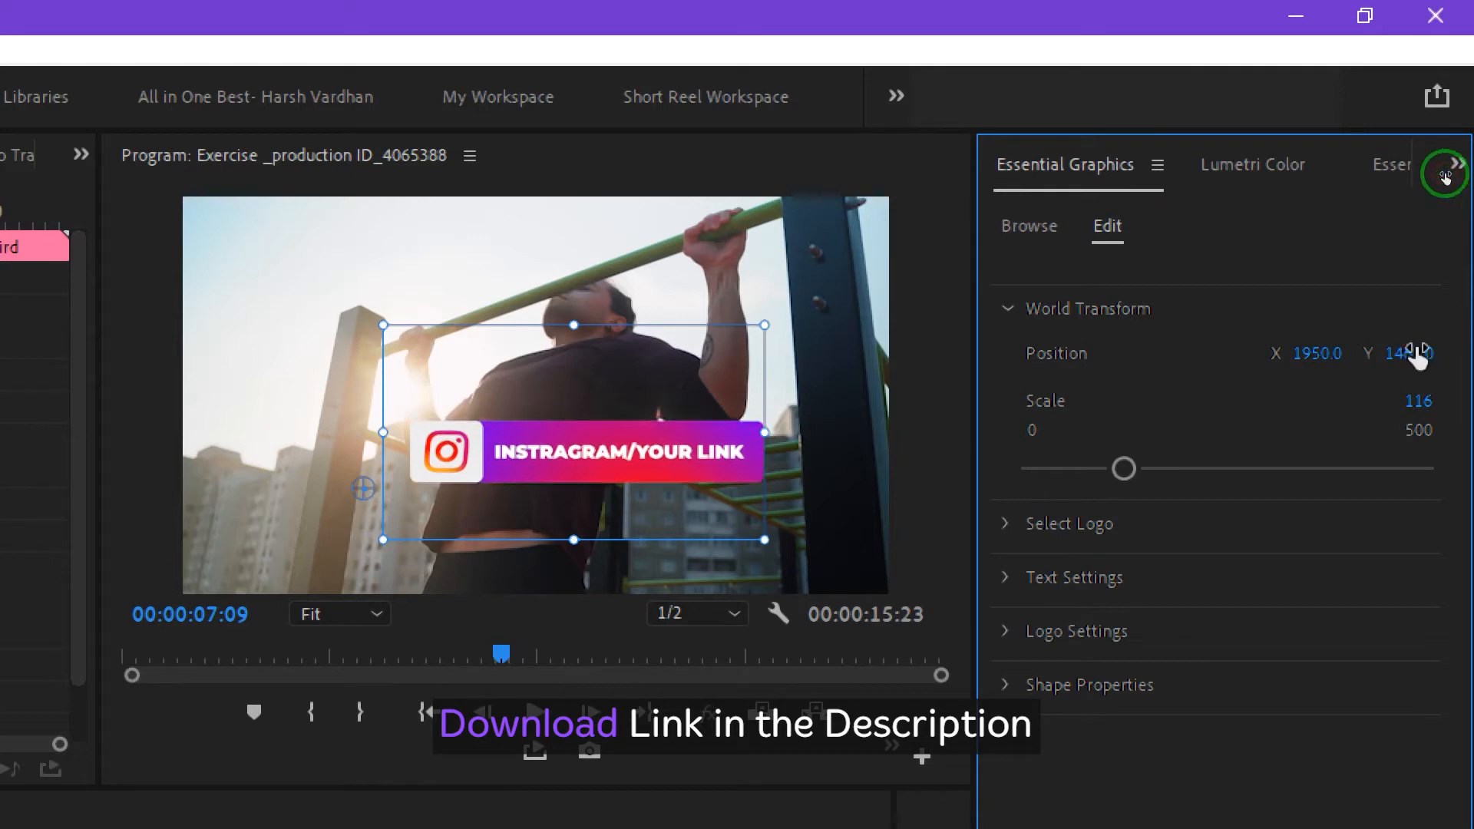
pyautogui.moveTo(1433, 357); pyautogui.dragTo(676, 330)
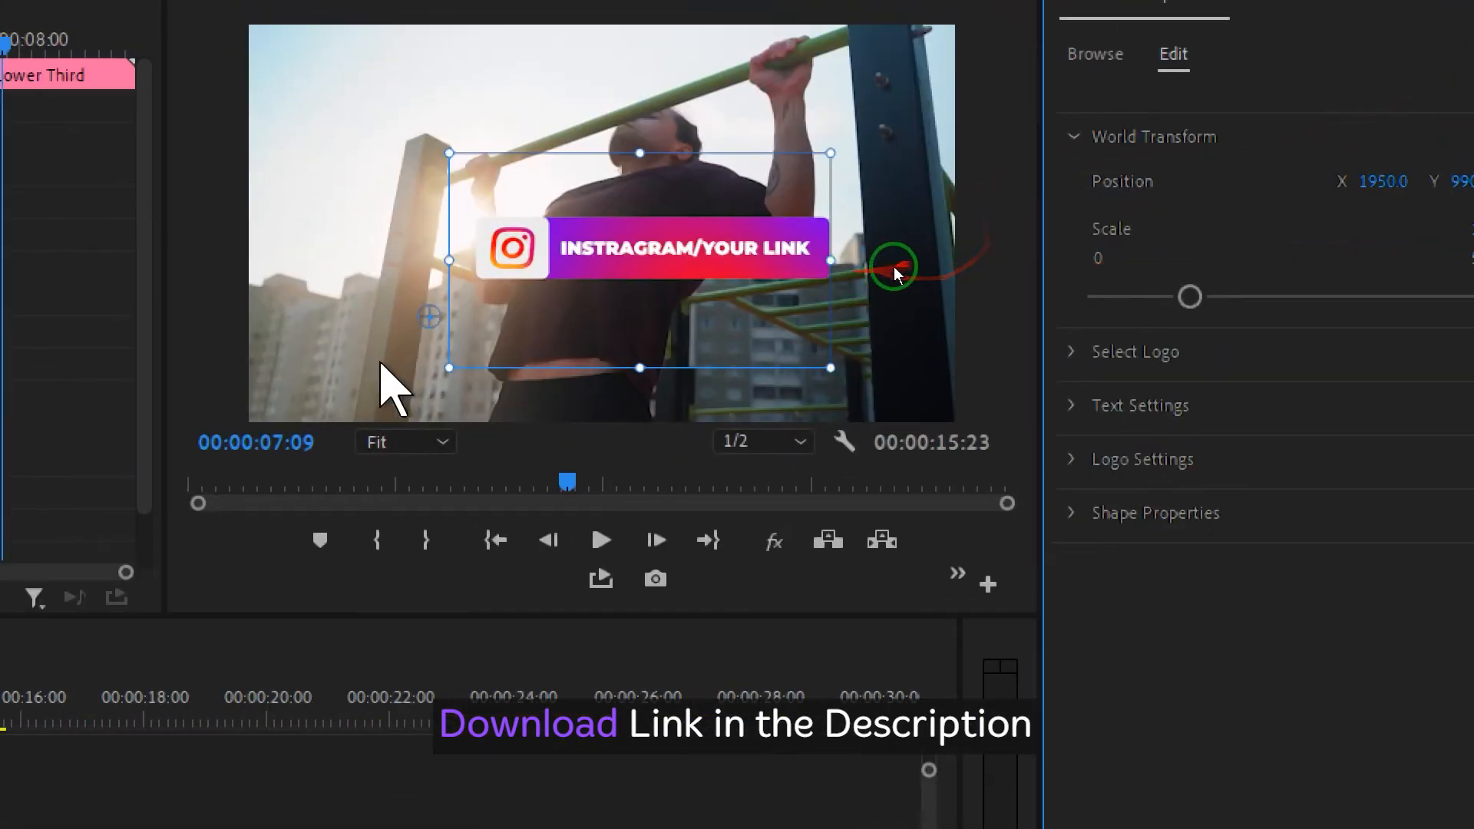
pyautogui.moveTo(1020, 223); pyautogui.dragTo(924, 274)
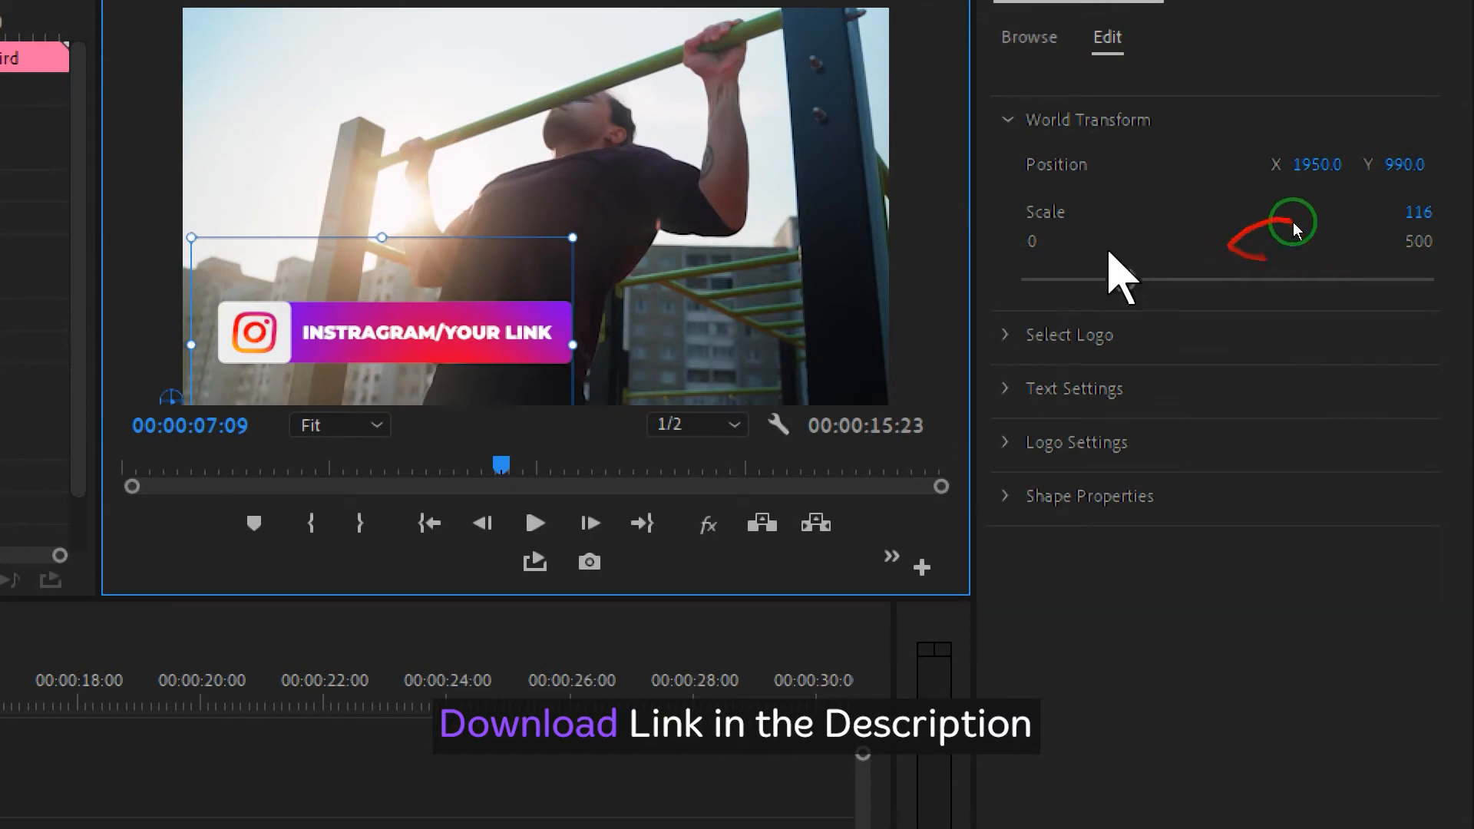
# Look through the available social media logos of the template and enable the Instagram logo
pyautogui.click(1025, 338)
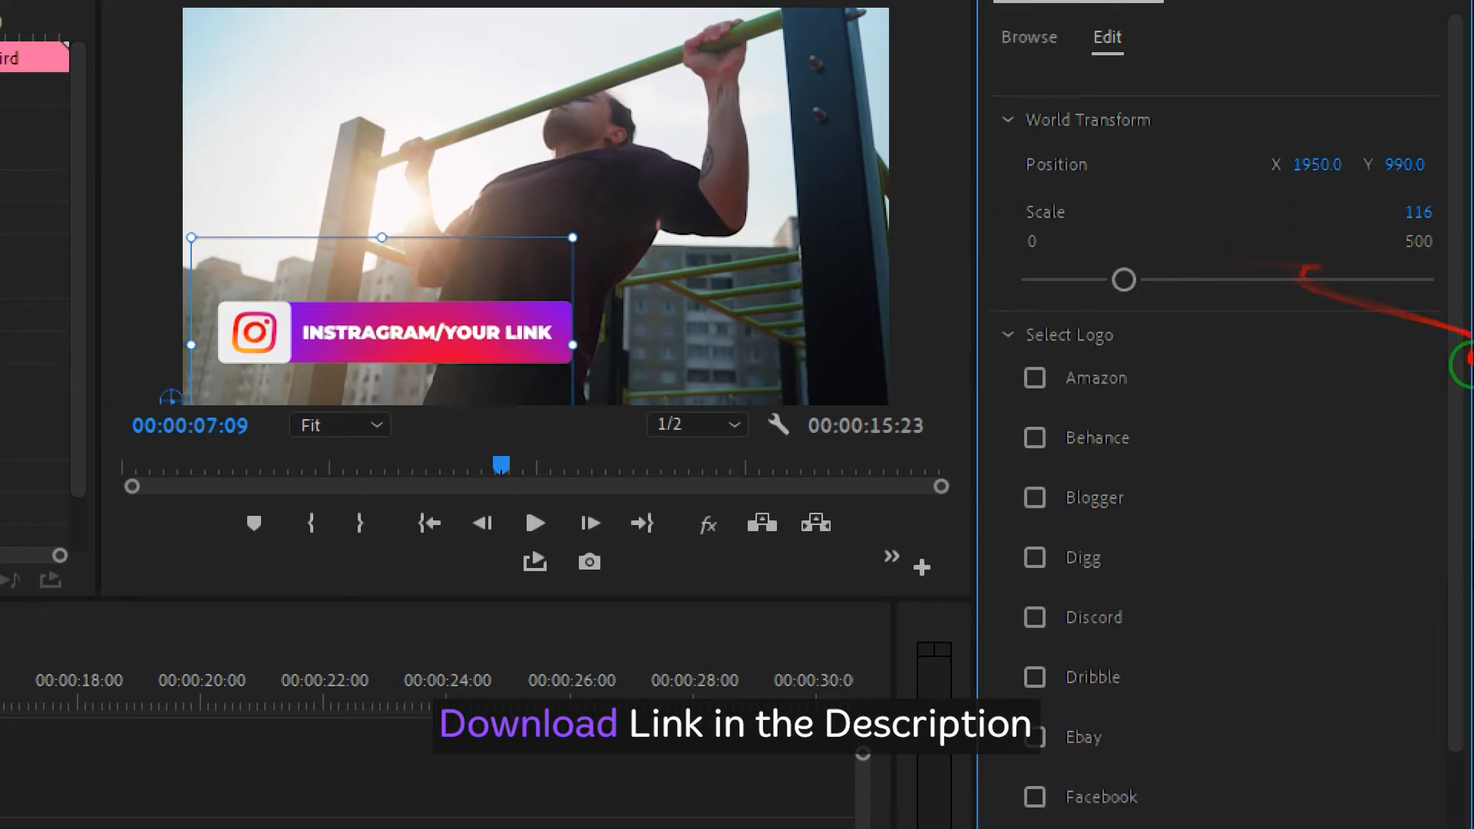
pyautogui.scroll(-3, 1465, 332)
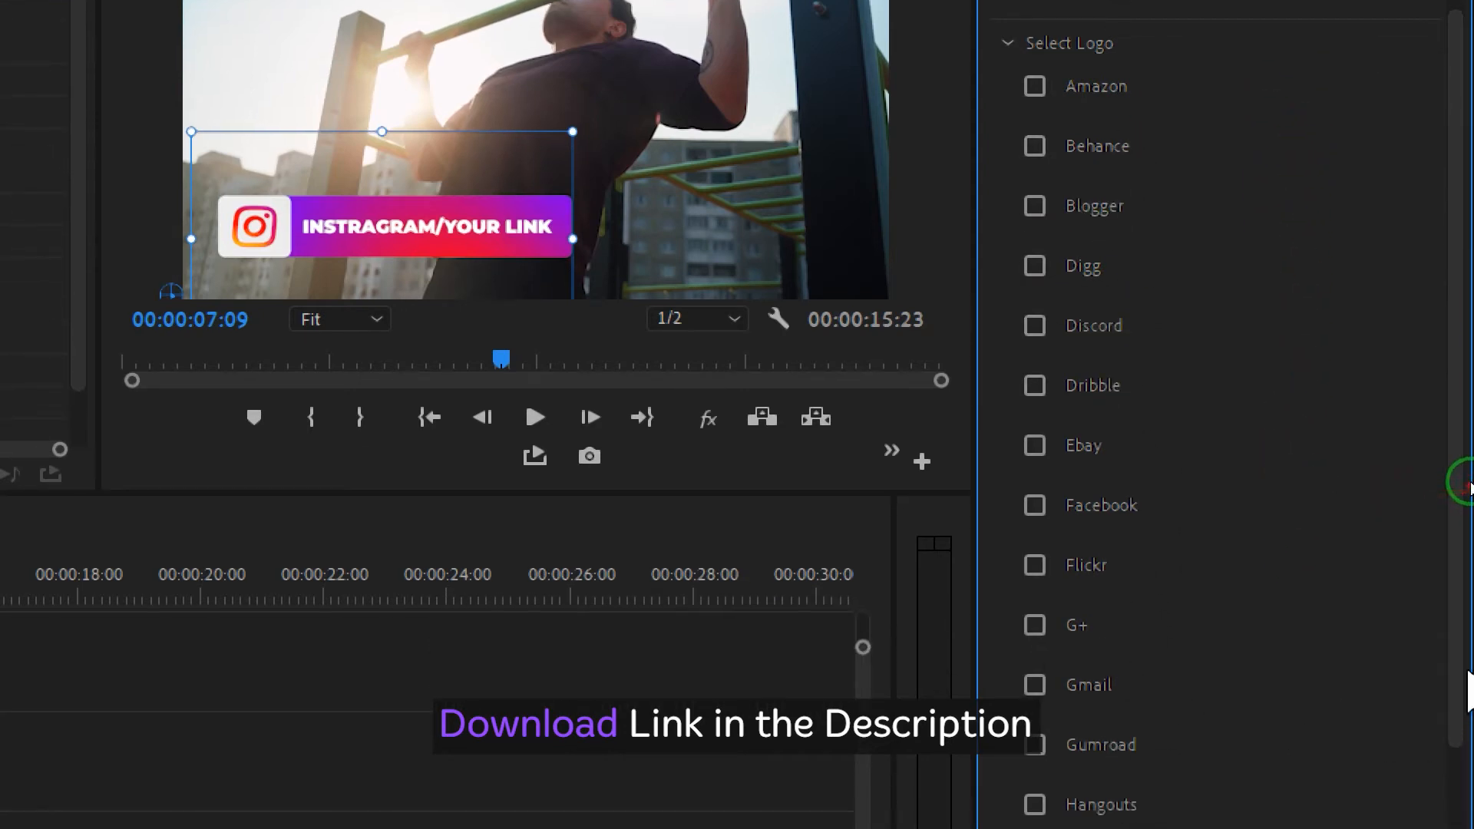
pyautogui.moveTo(1465, 475); pyautogui.dragTo(1462, 635)
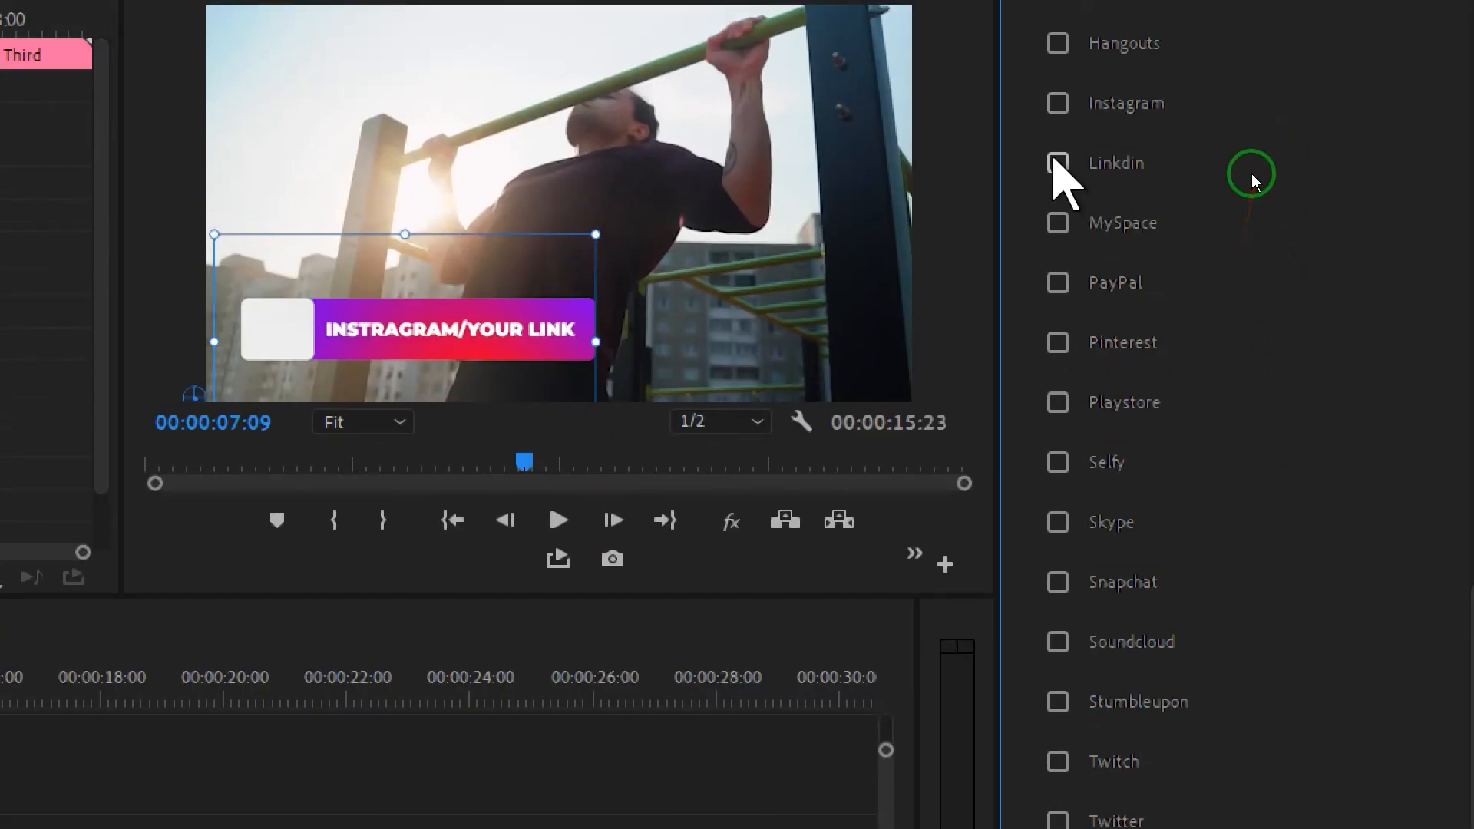
pyautogui.click(1058, 104)
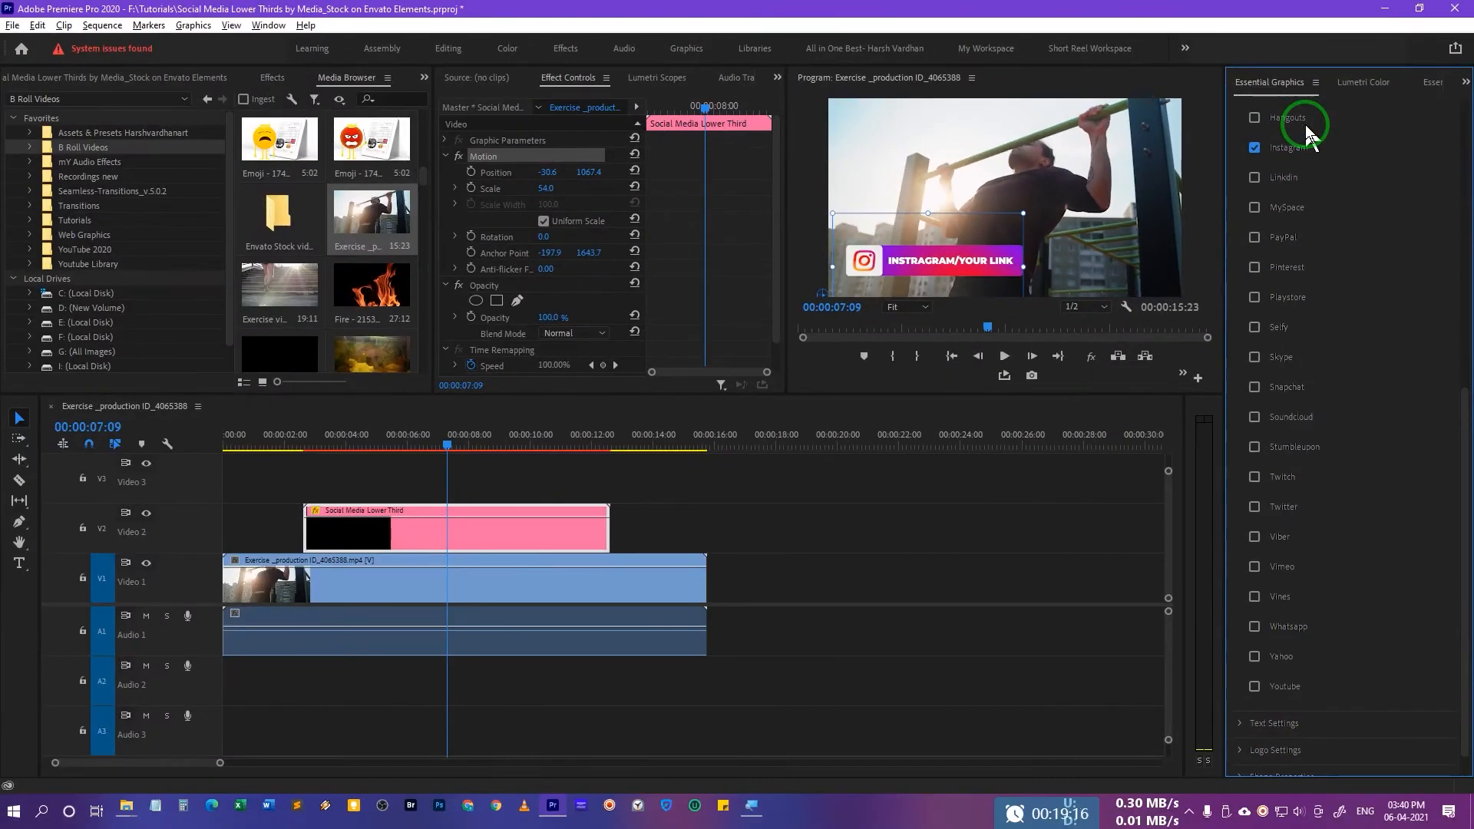
pyautogui.scroll(7, 1380, 627)
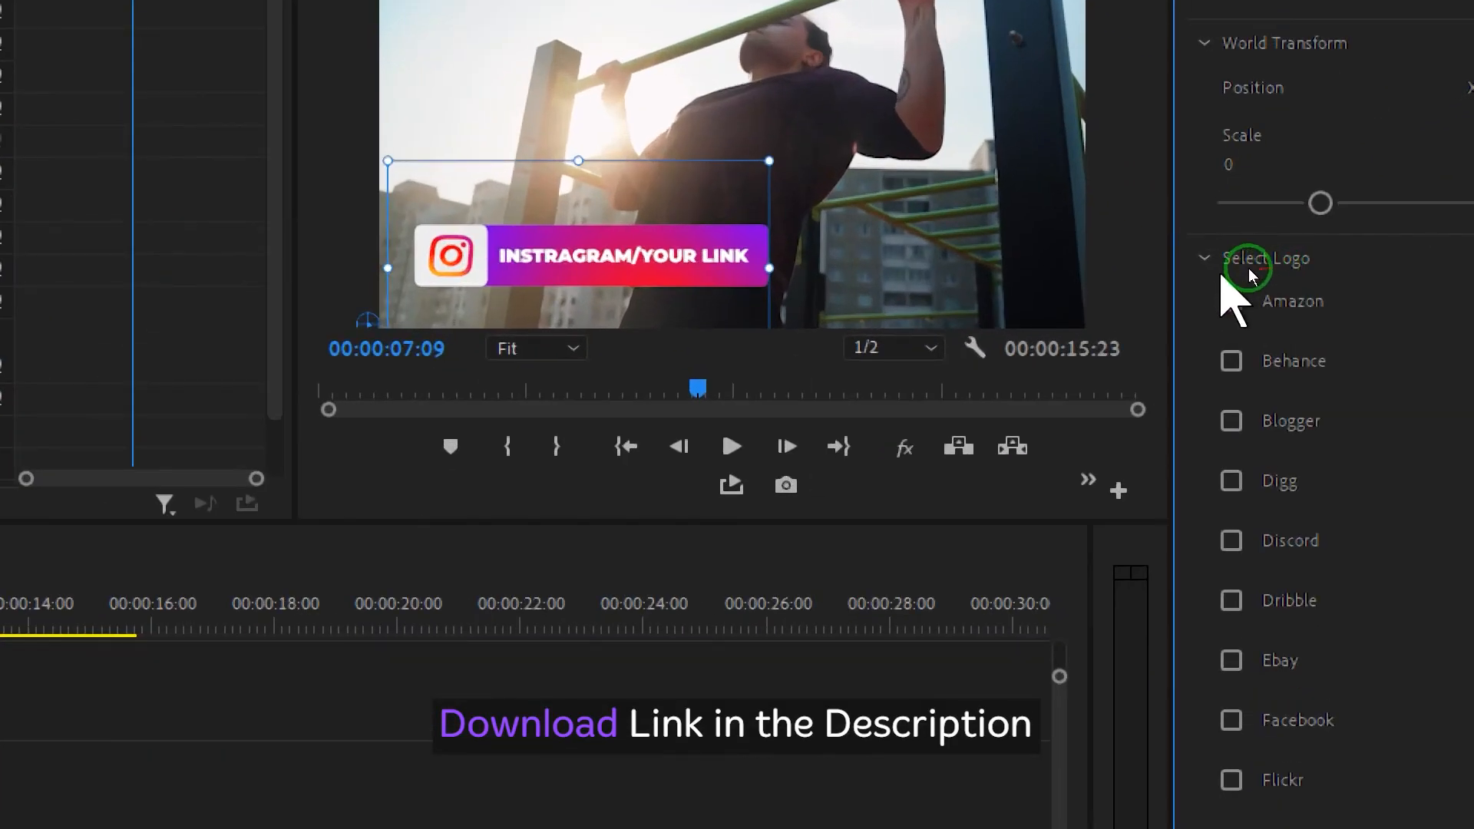
pyautogui.click(1257, 261)
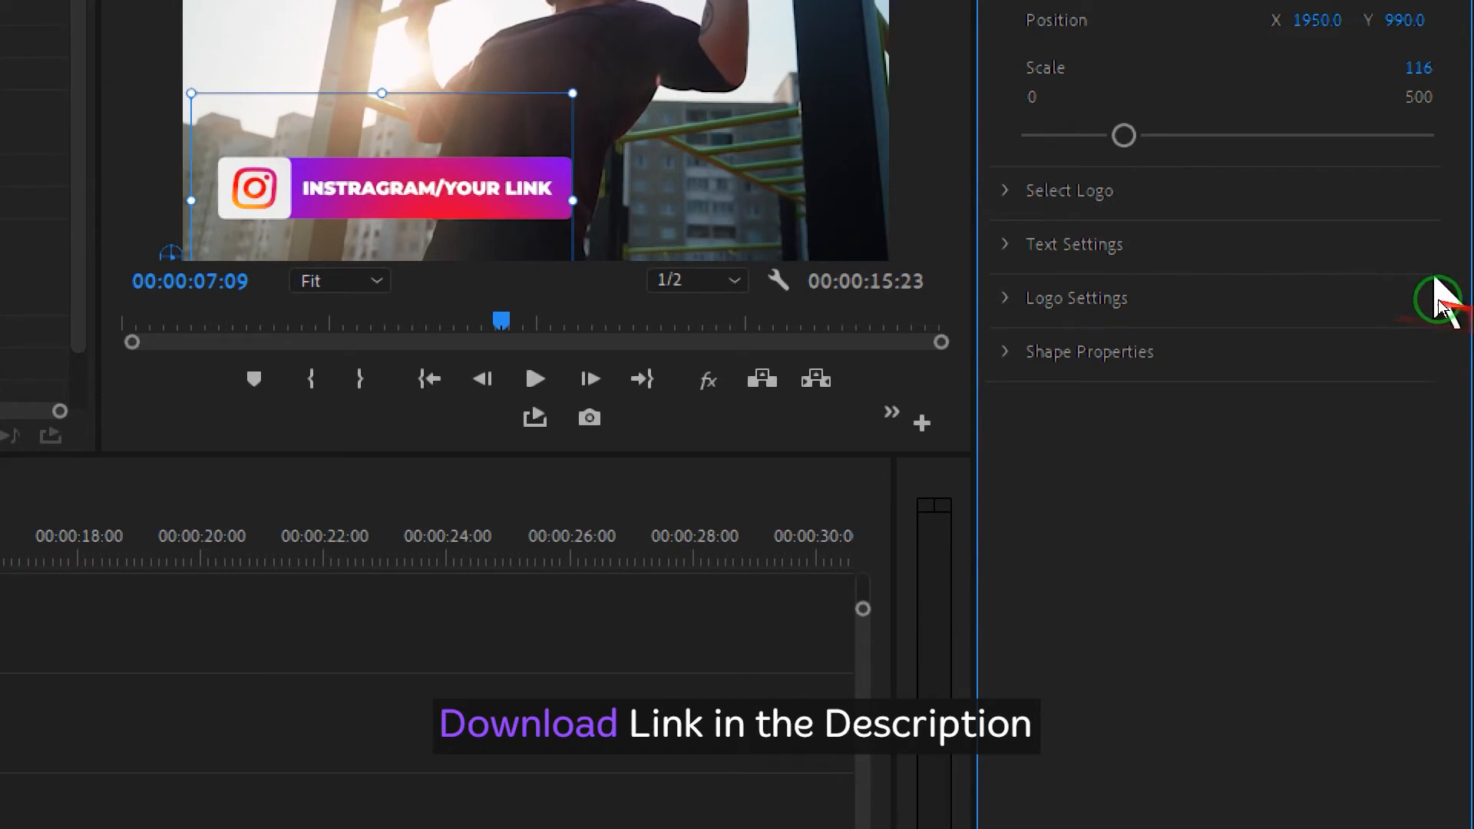
# Replace "YOUR LINK" after "INSTRAGRAM/" in the lower third's text with the account handle
pyautogui.click(1010, 258)
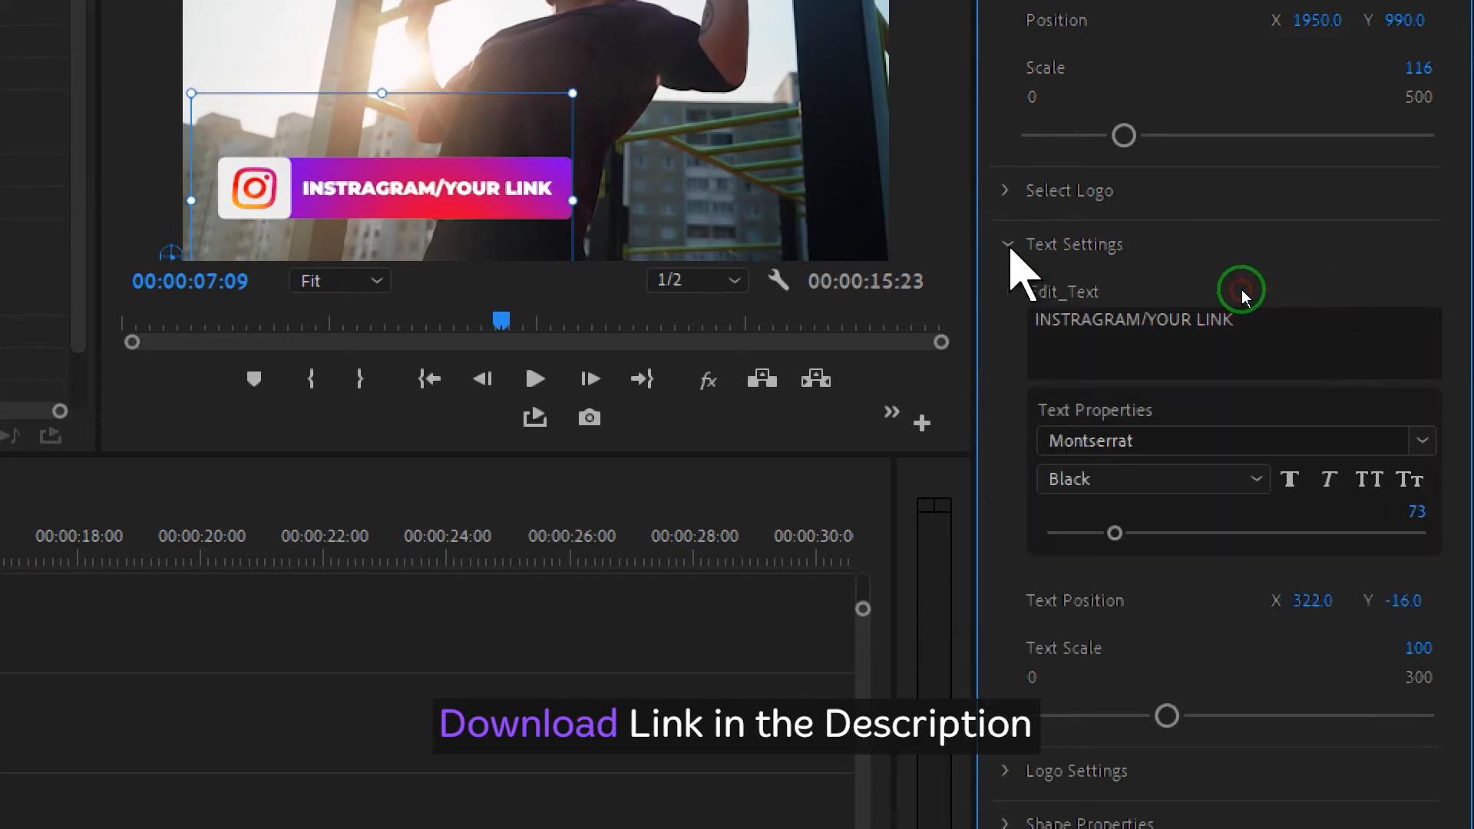
pyautogui.click(1326, 334)
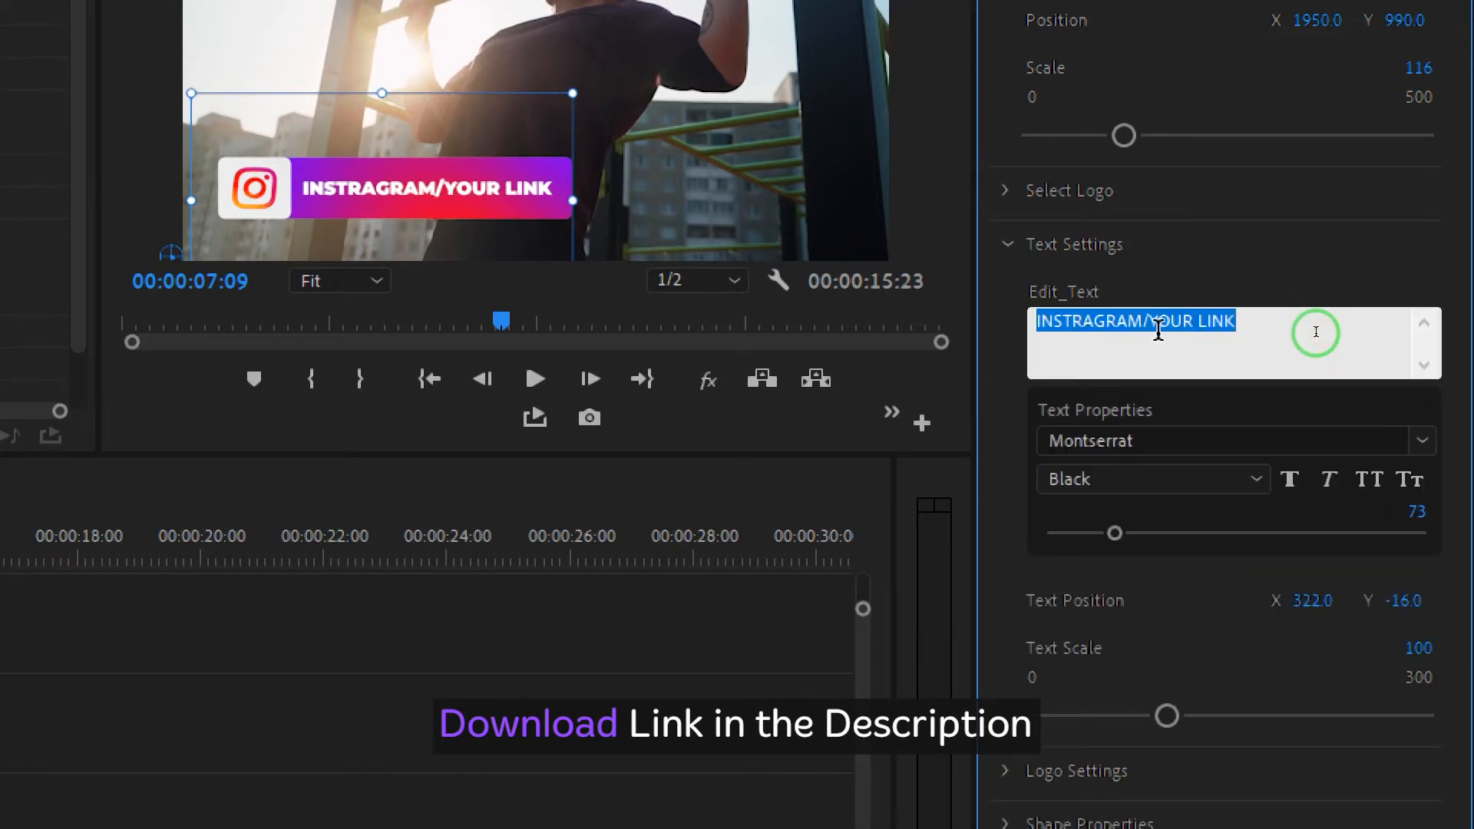
pyautogui.moveTo(1153, 321); pyautogui.dragTo(1334, 321)
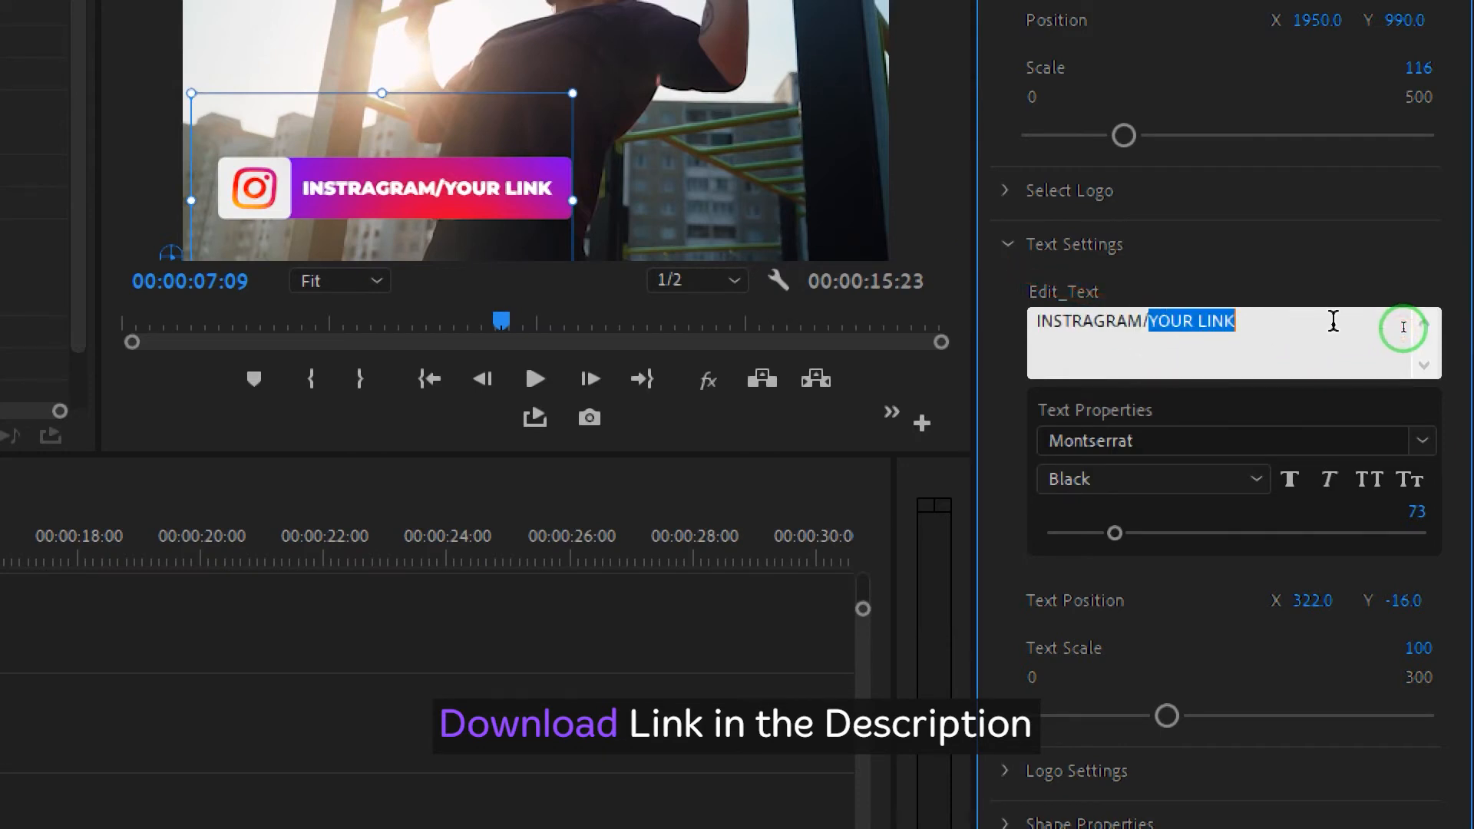
pyautogui.write('harshvardhanart')
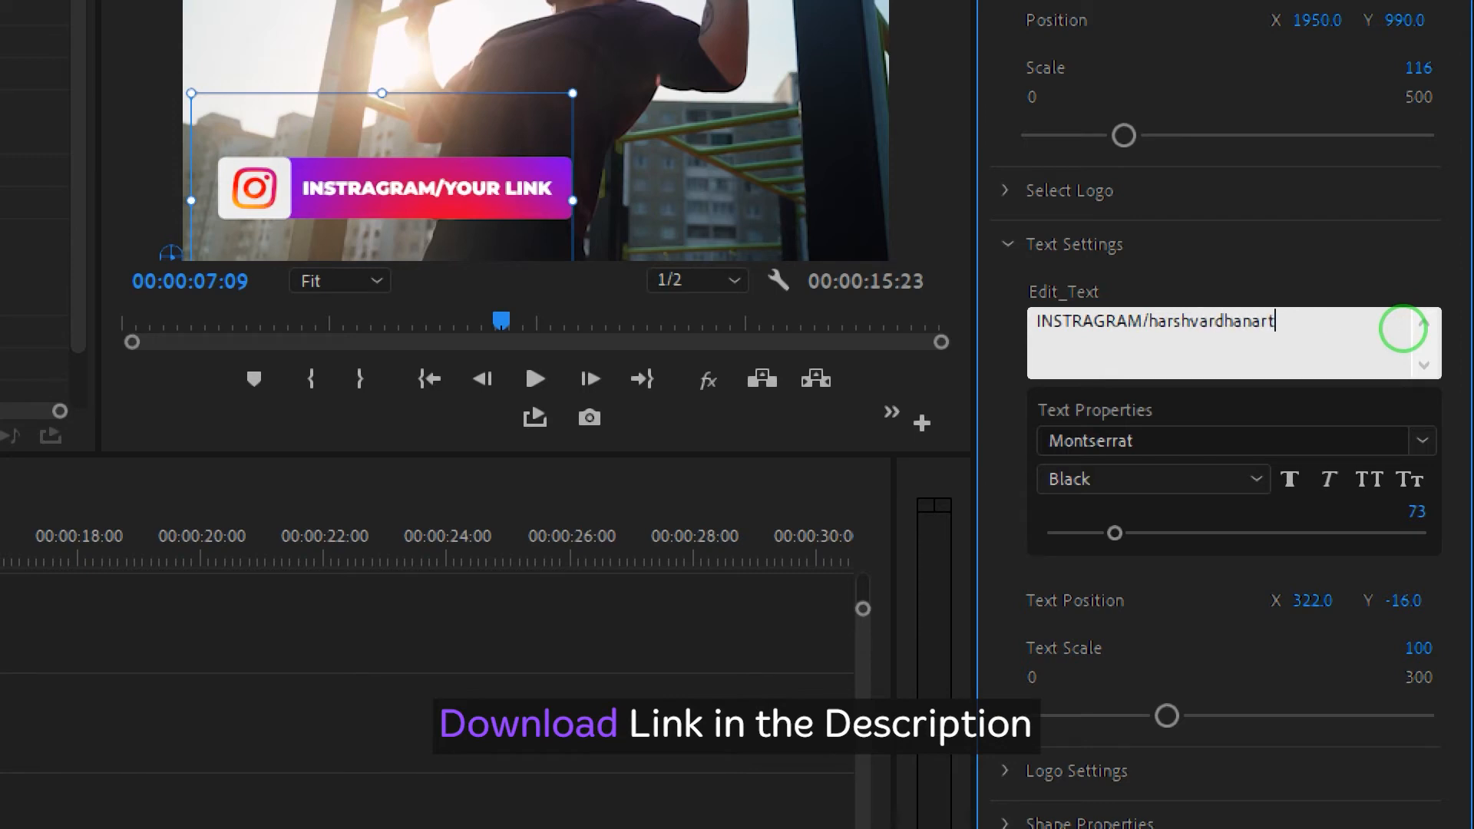
pyautogui.click(1083, 293)
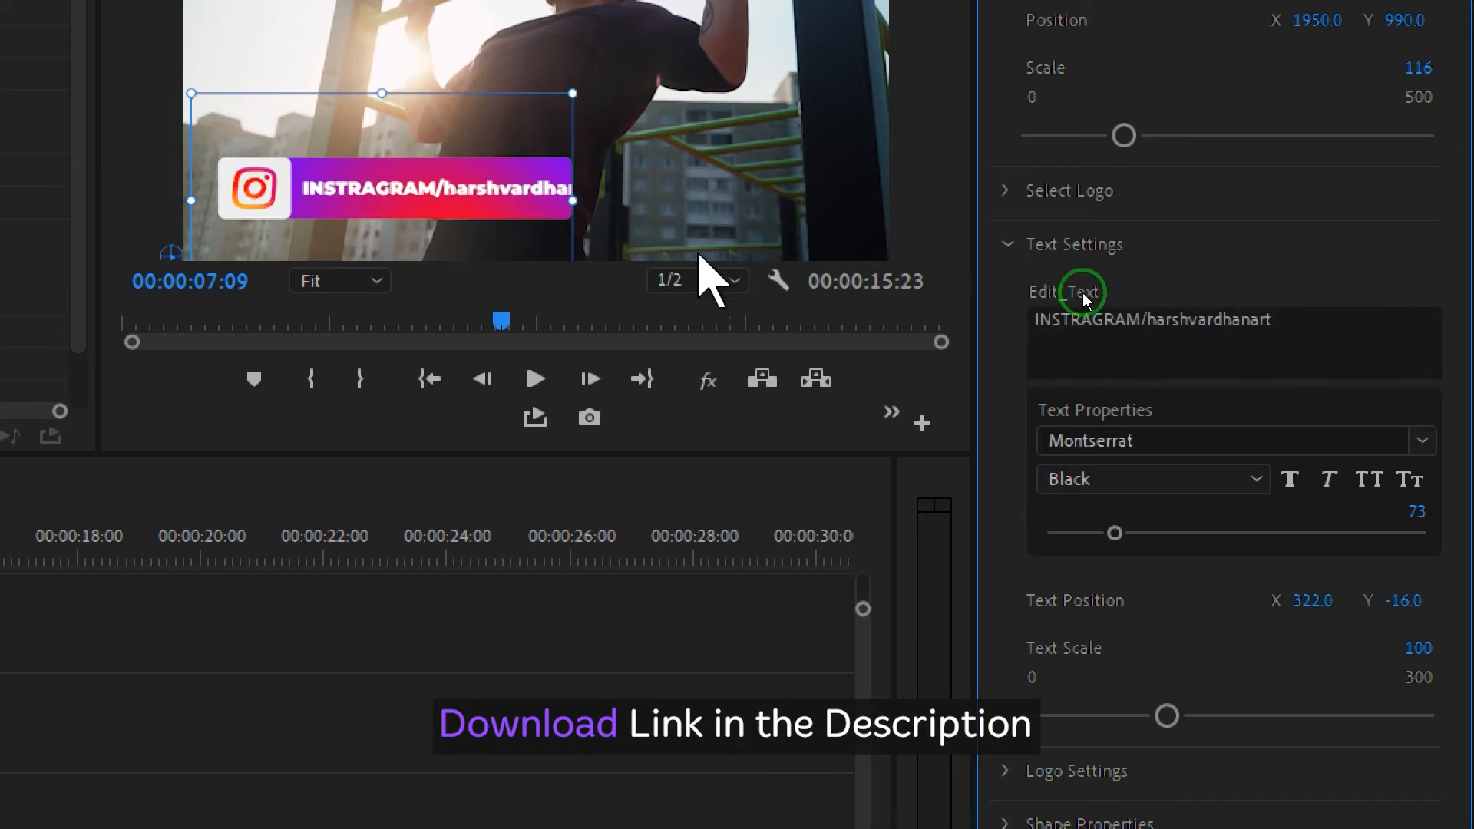
# Apply All Caps without Faux Bold to the lower third text and set its font size to 55
pyautogui.click(1379, 326)
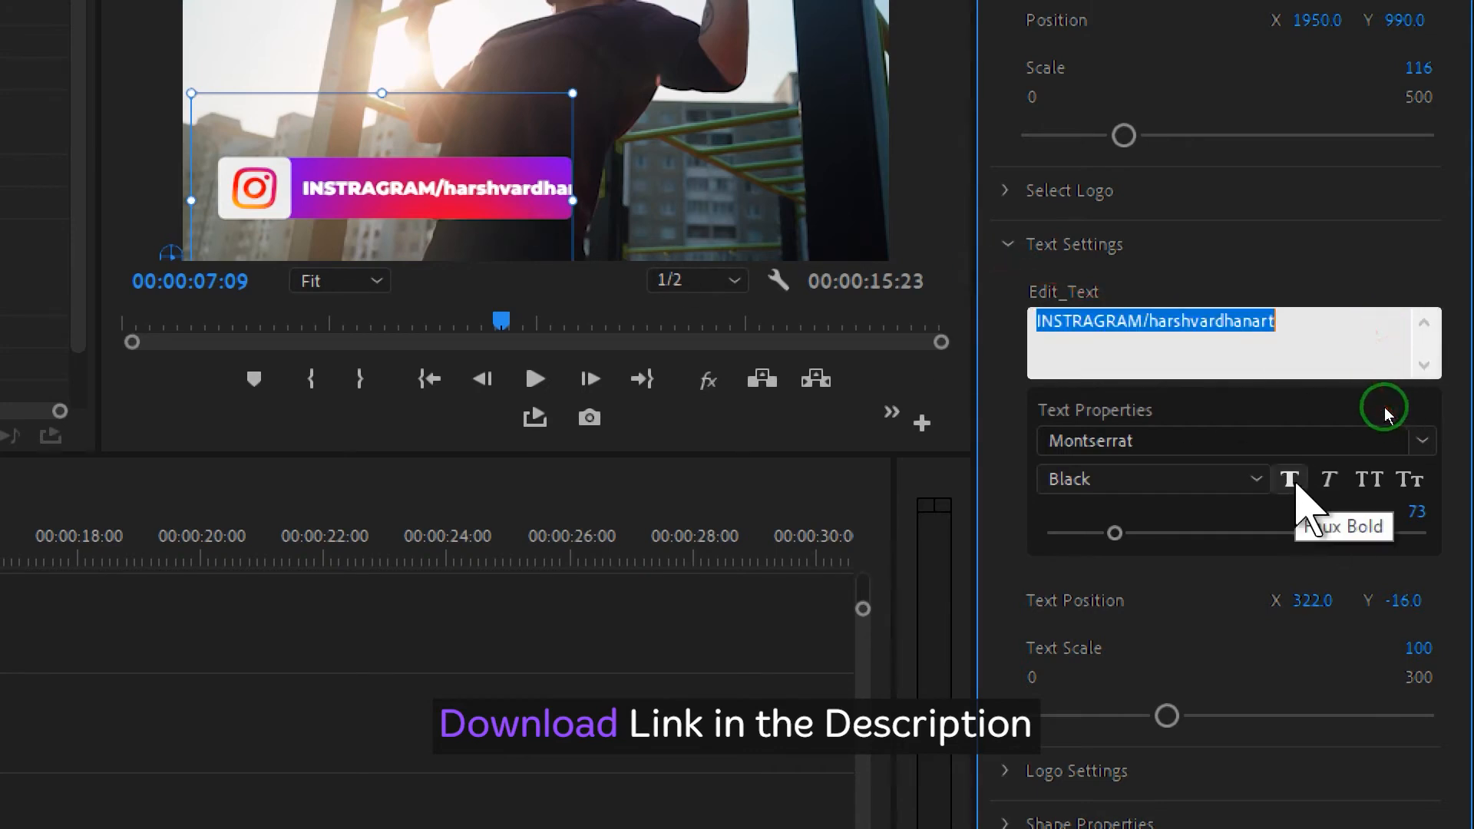
pyautogui.click(1291, 480)
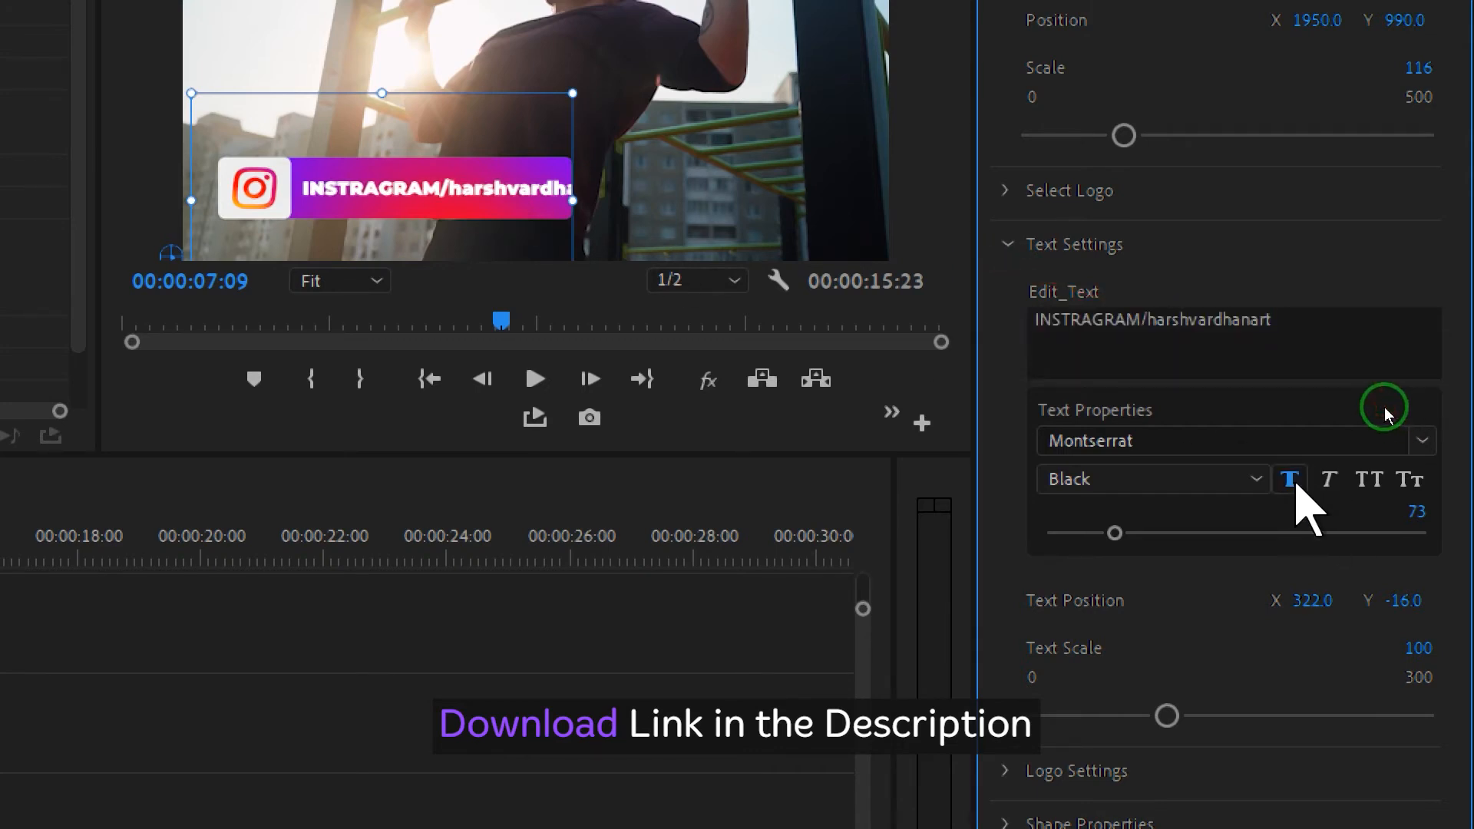
pyautogui.click(1295, 483)
pyautogui.click(1372, 482)
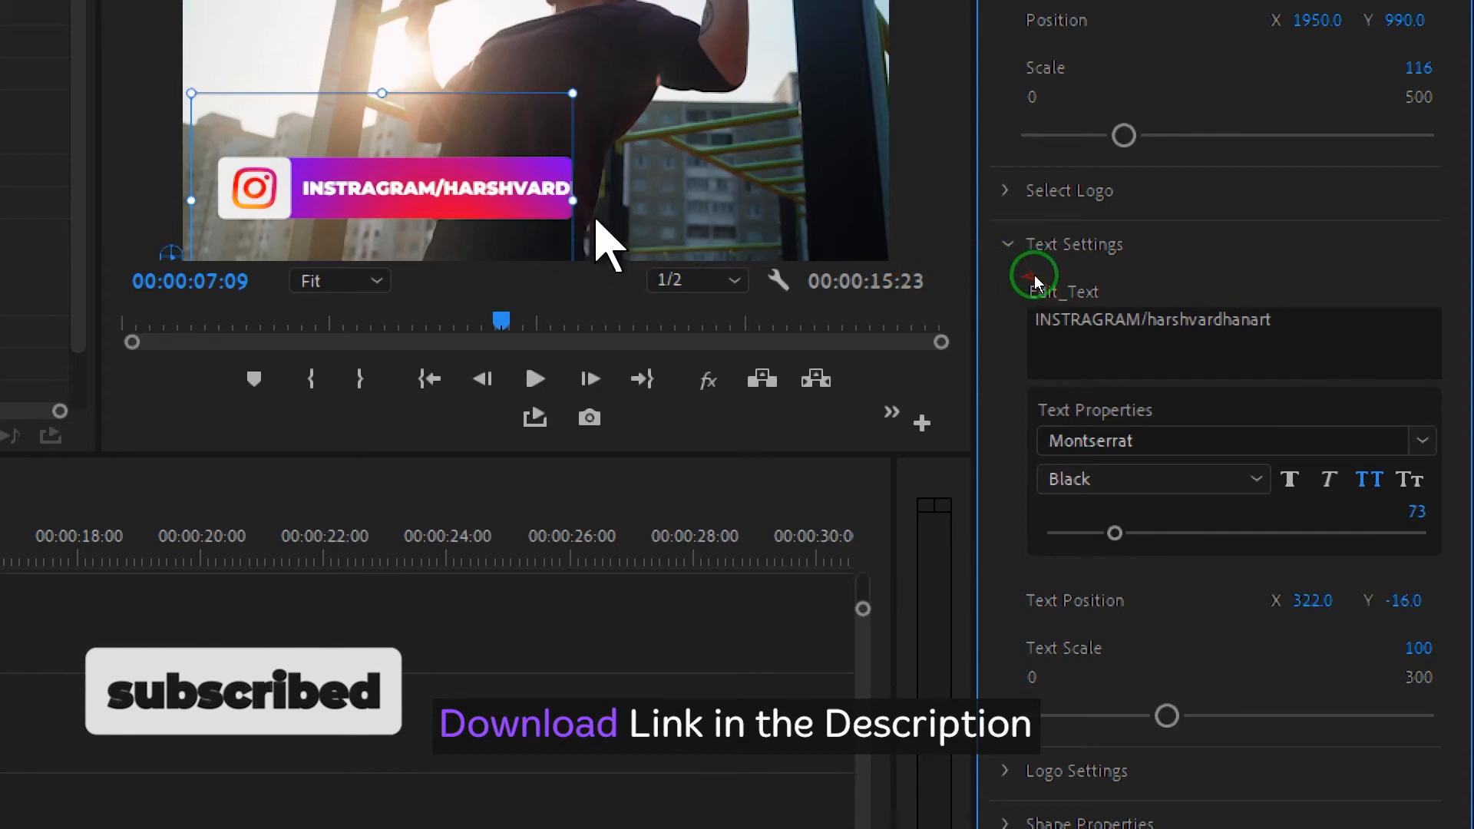
pyautogui.moveTo(1108, 533); pyautogui.dragTo(1098, 533)
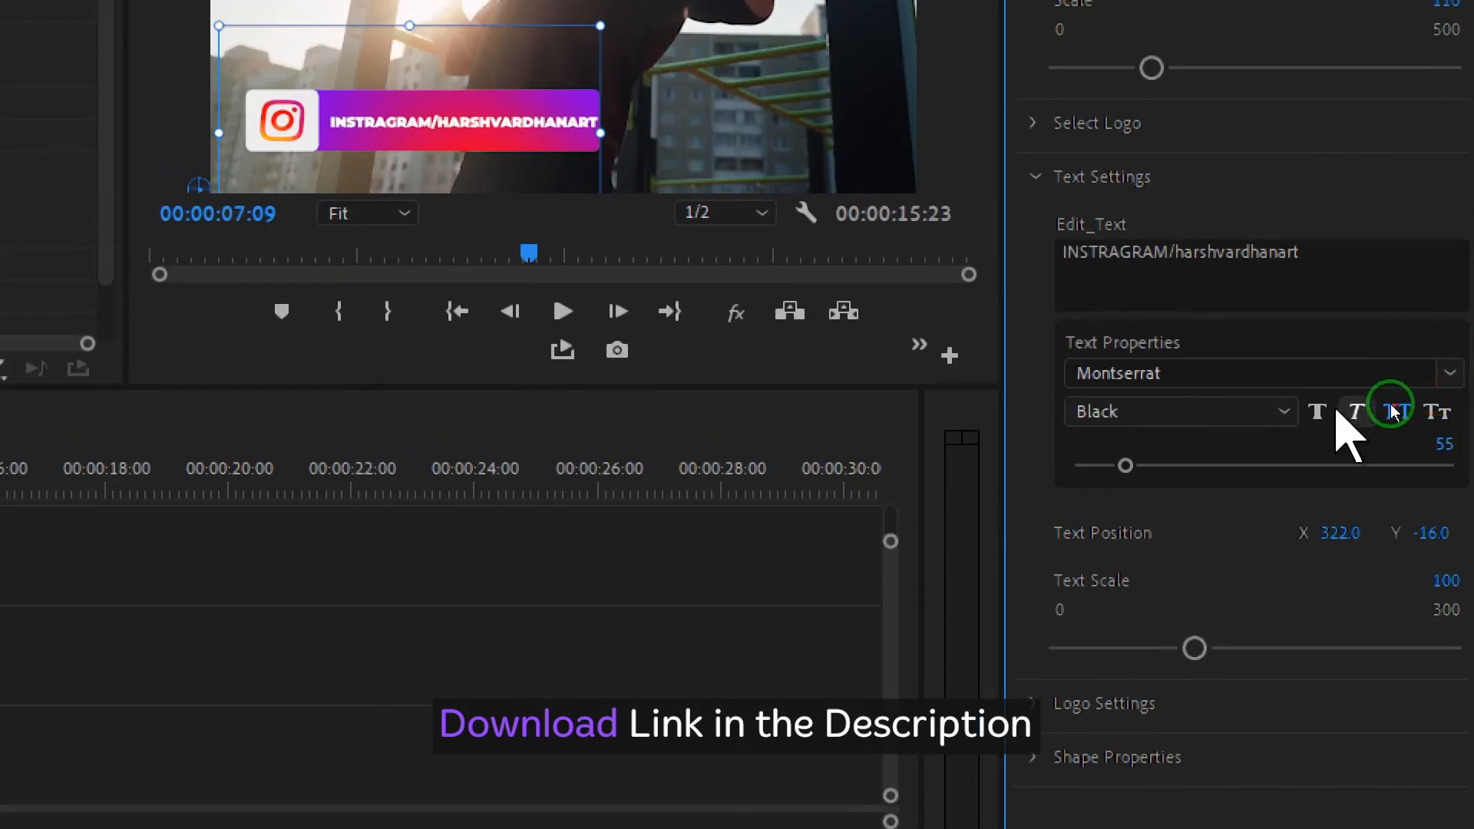
# Try Faux Italic on the lower third text and check the font list
pyautogui.click(1356, 411)
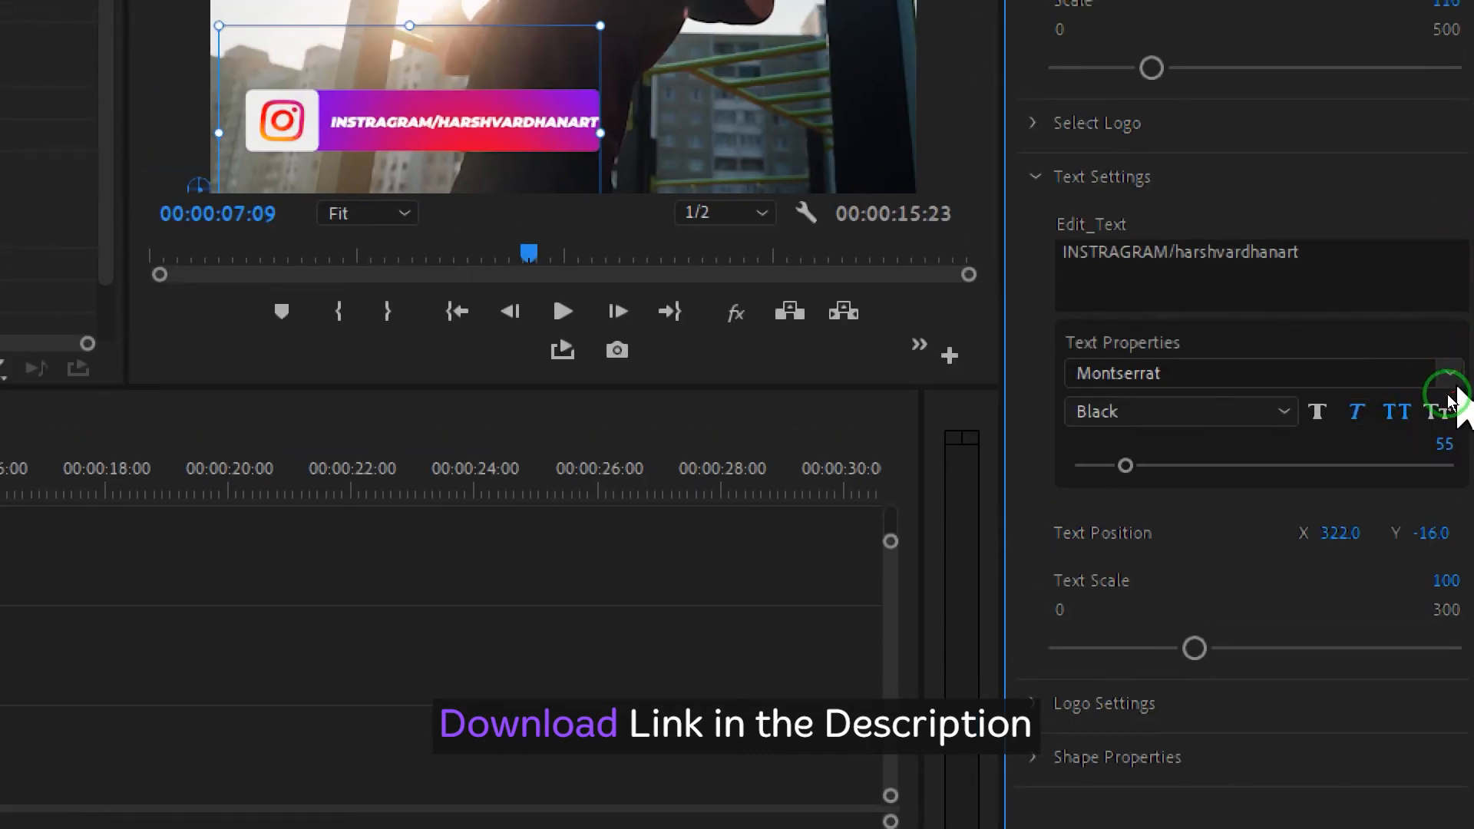
pyautogui.click(1450, 375)
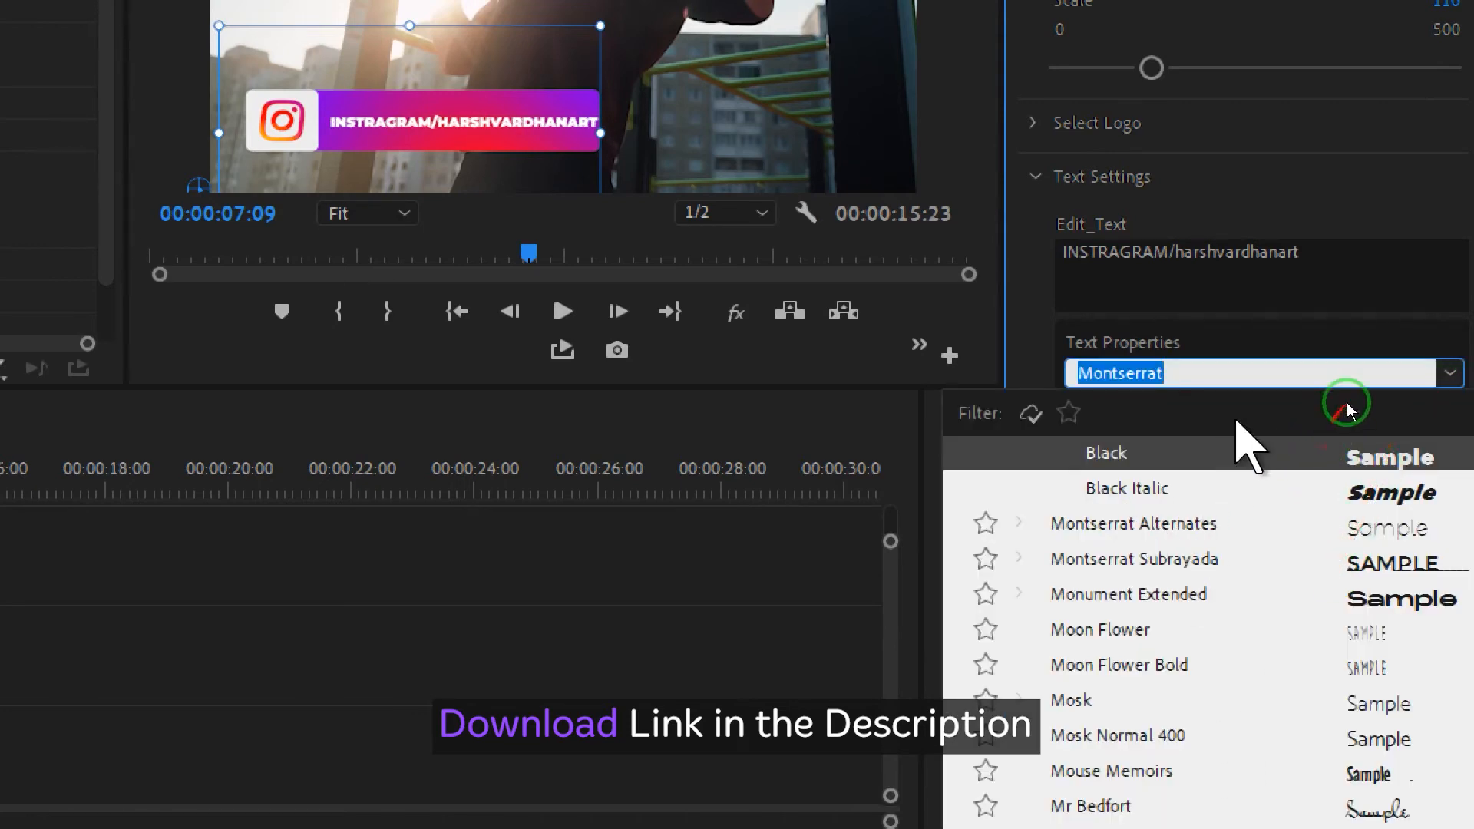
pyautogui.click(1365, 365)
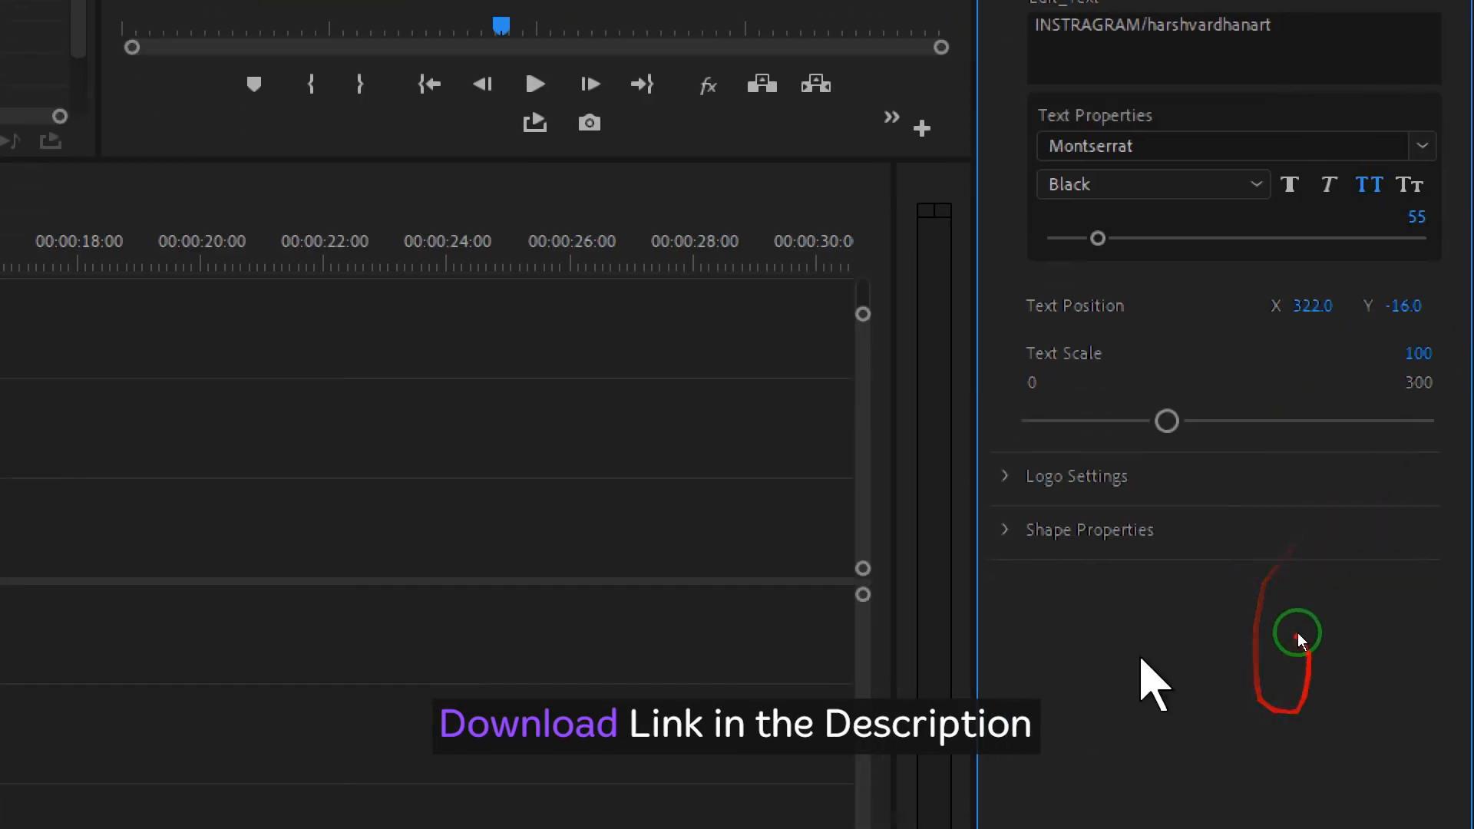
# Set the text scale to 128 and the logo scale to 80 for the lower third
pyautogui.click(1008, 480)
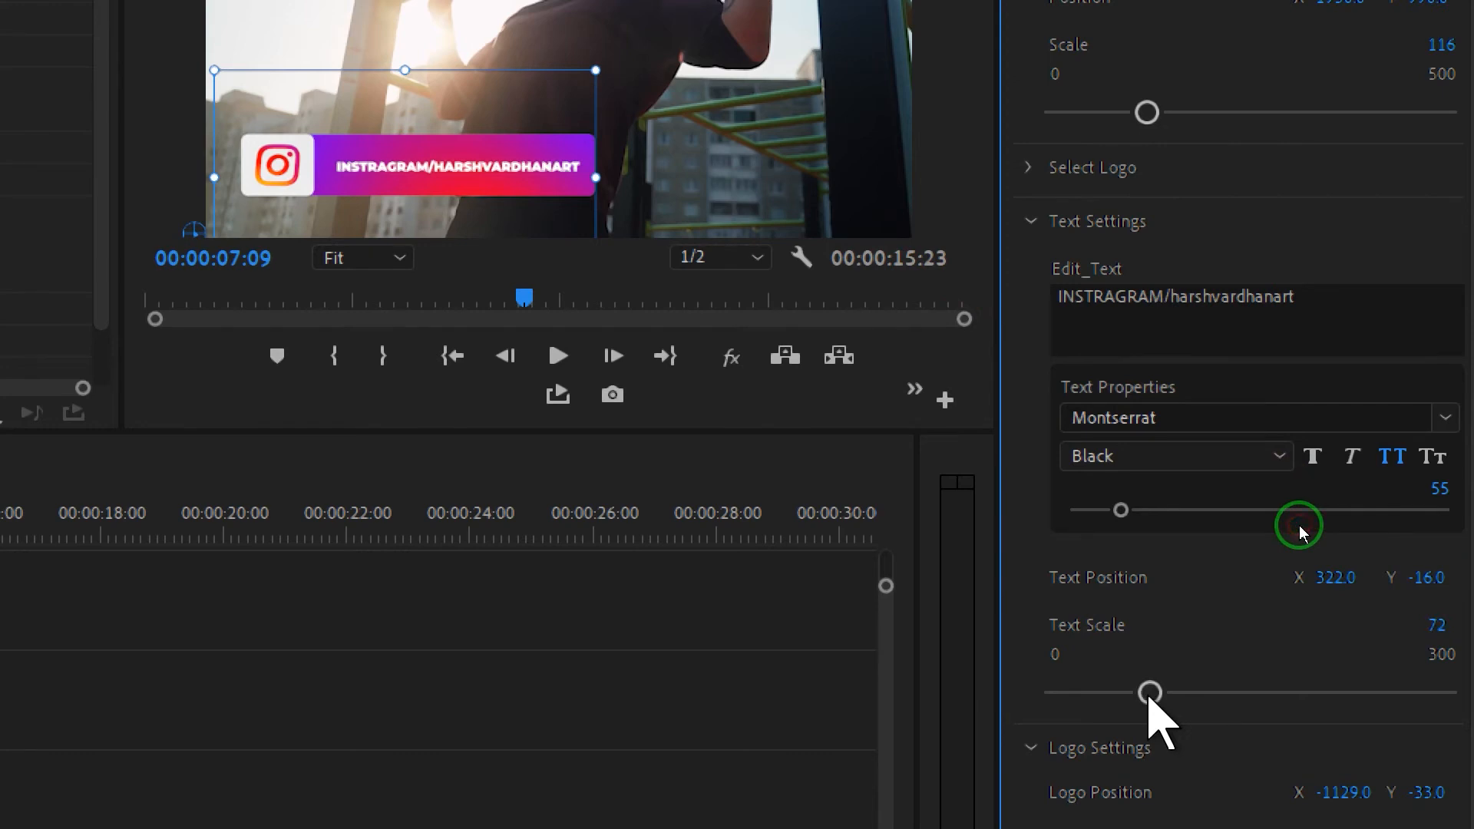
pyautogui.moveTo(1149, 695); pyautogui.dragTo(1221, 691)
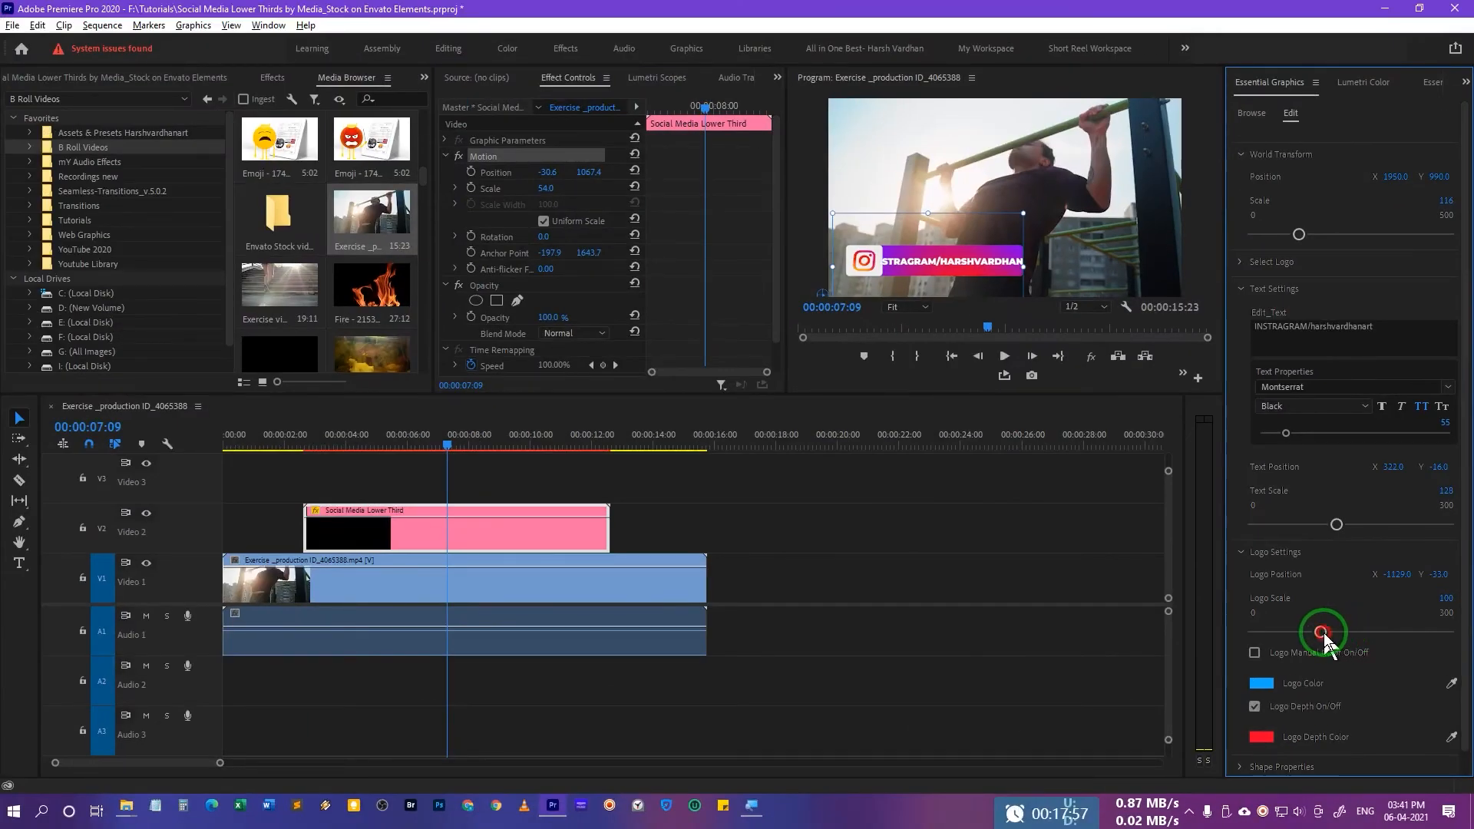
pyautogui.moveTo(1339, 646); pyautogui.dragTo(1311, 647)
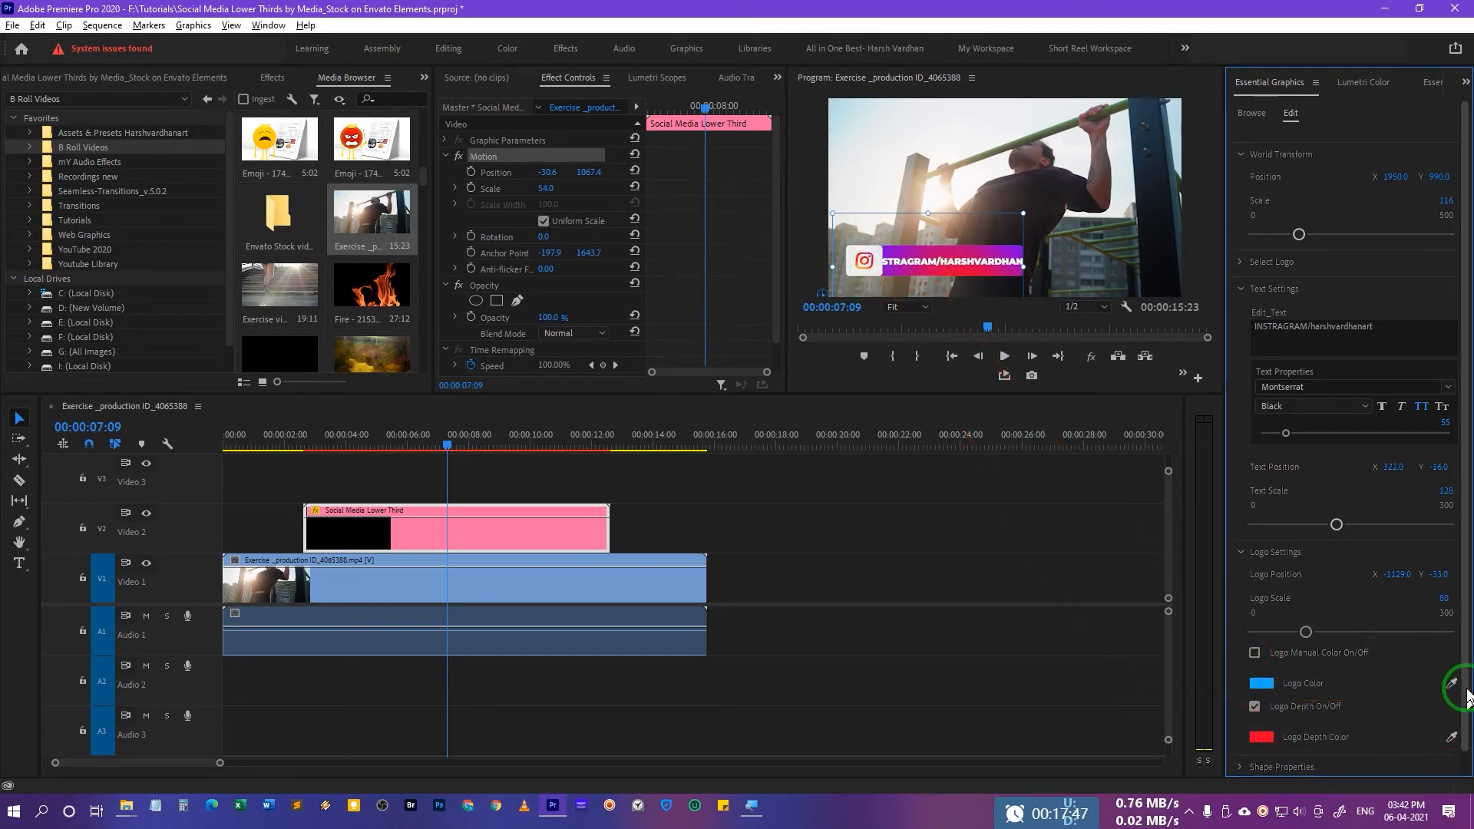
# Change the lower third's logo depth color from red to a saturated blue
pyautogui.scroll(-1, 1463, 695)
pyautogui.click(1262, 712)
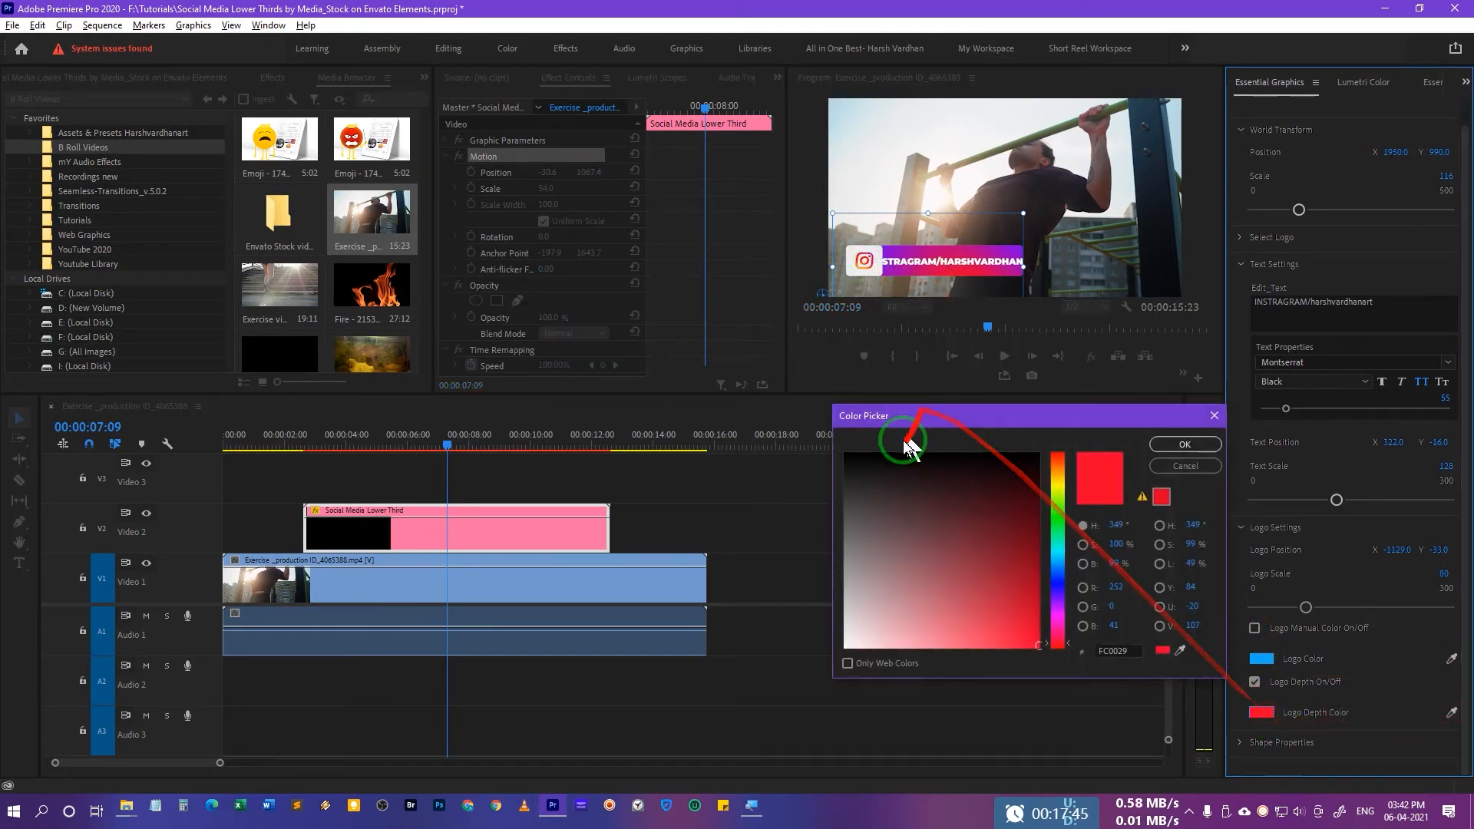
pyautogui.click(1057, 584)
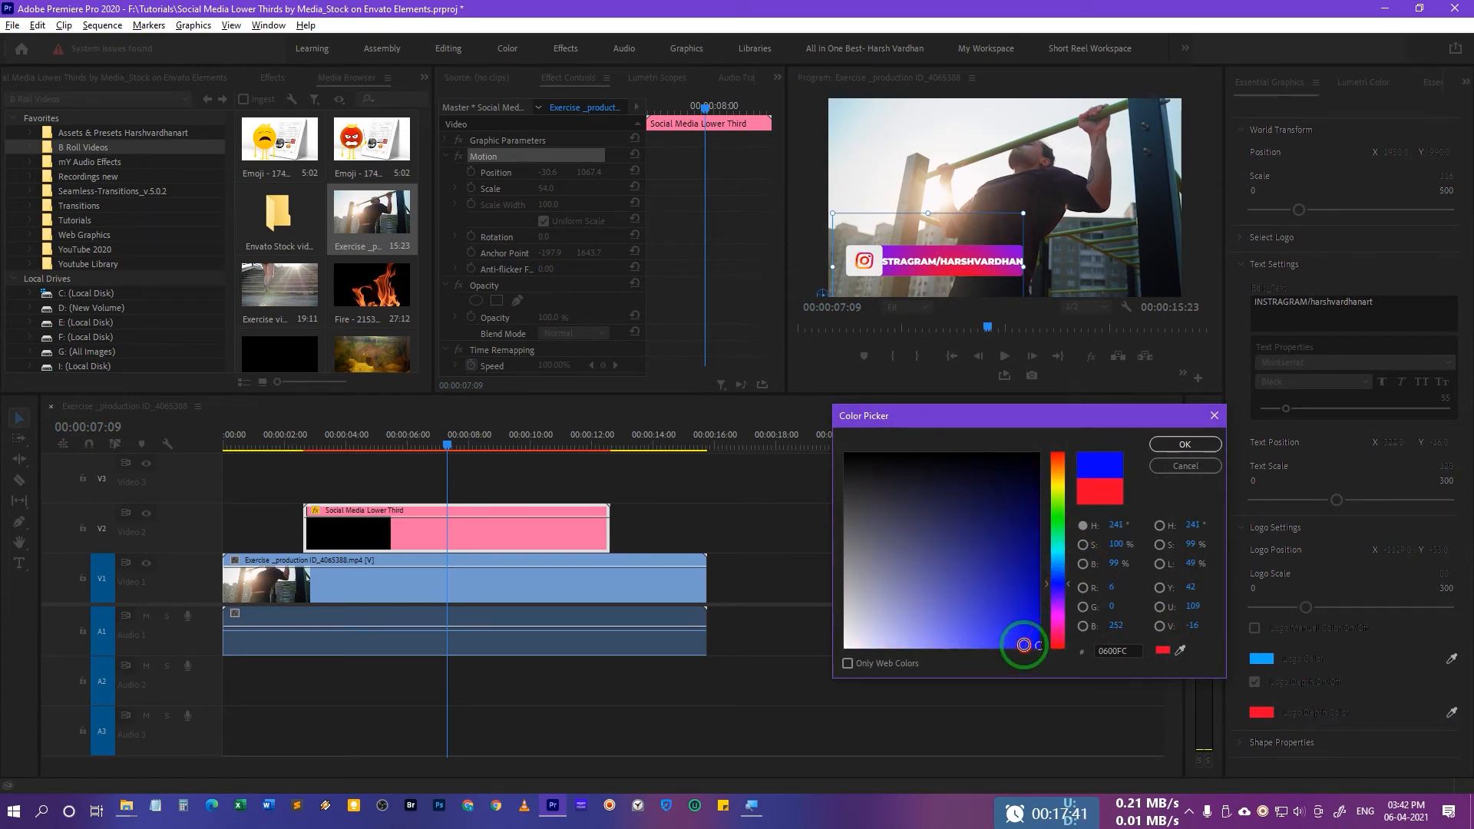
pyautogui.click(1024, 646)
pyautogui.click(1173, 453)
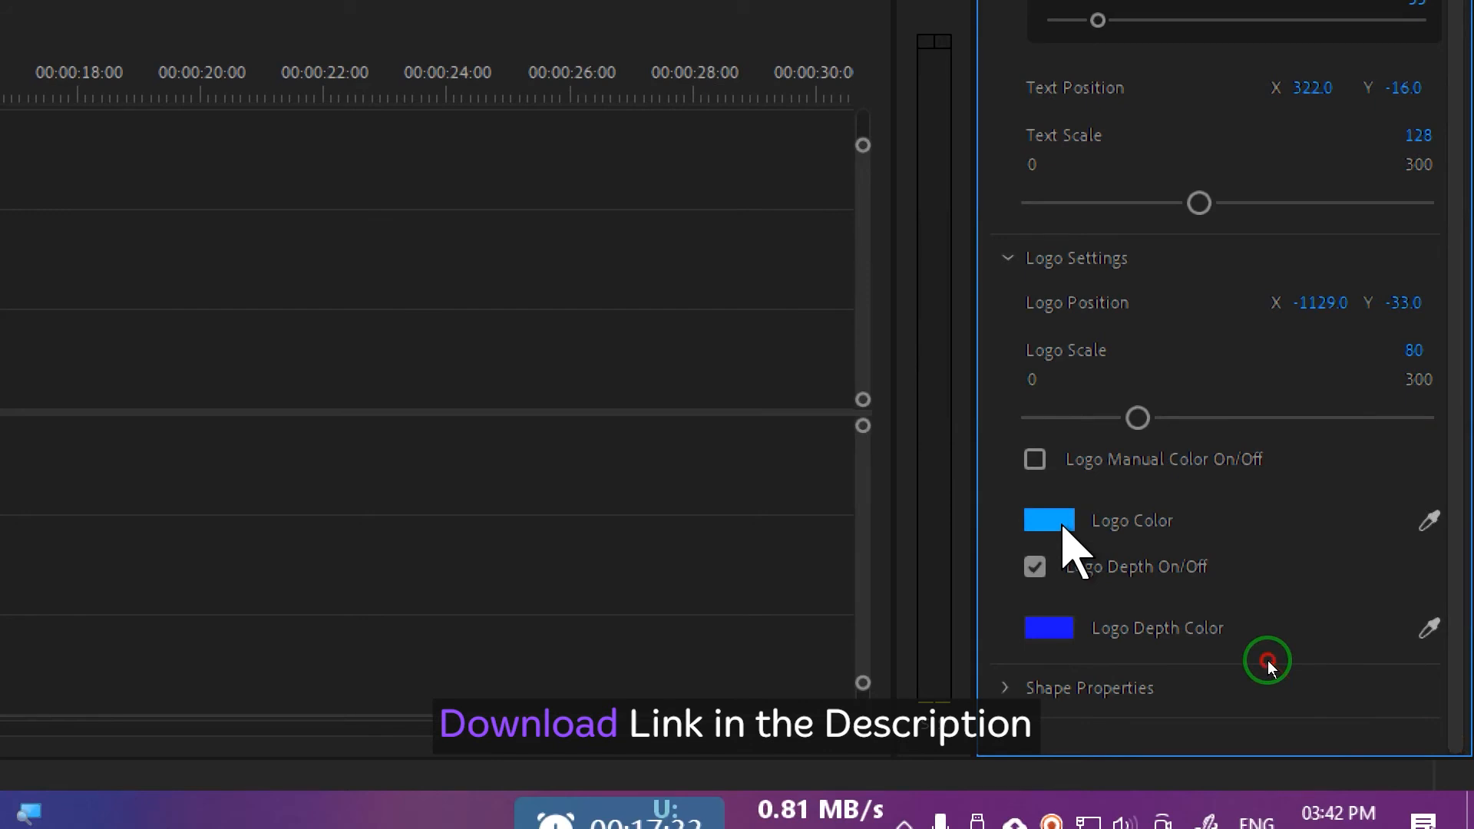
# Set the lower third's logo color to golden yellow (RGB 255, 197, 19)
pyautogui.click(1068, 522)
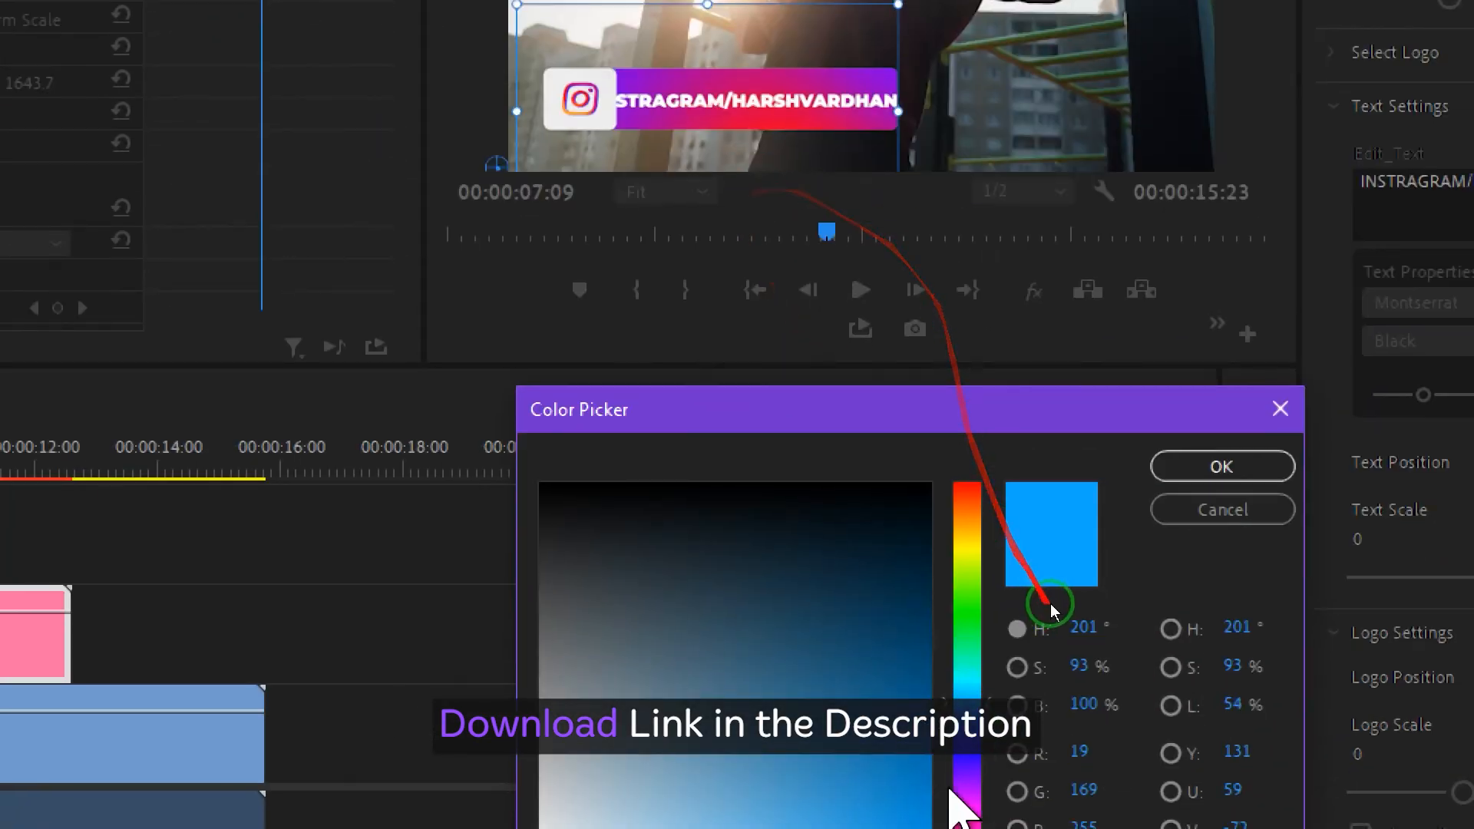
pyautogui.click(968, 534)
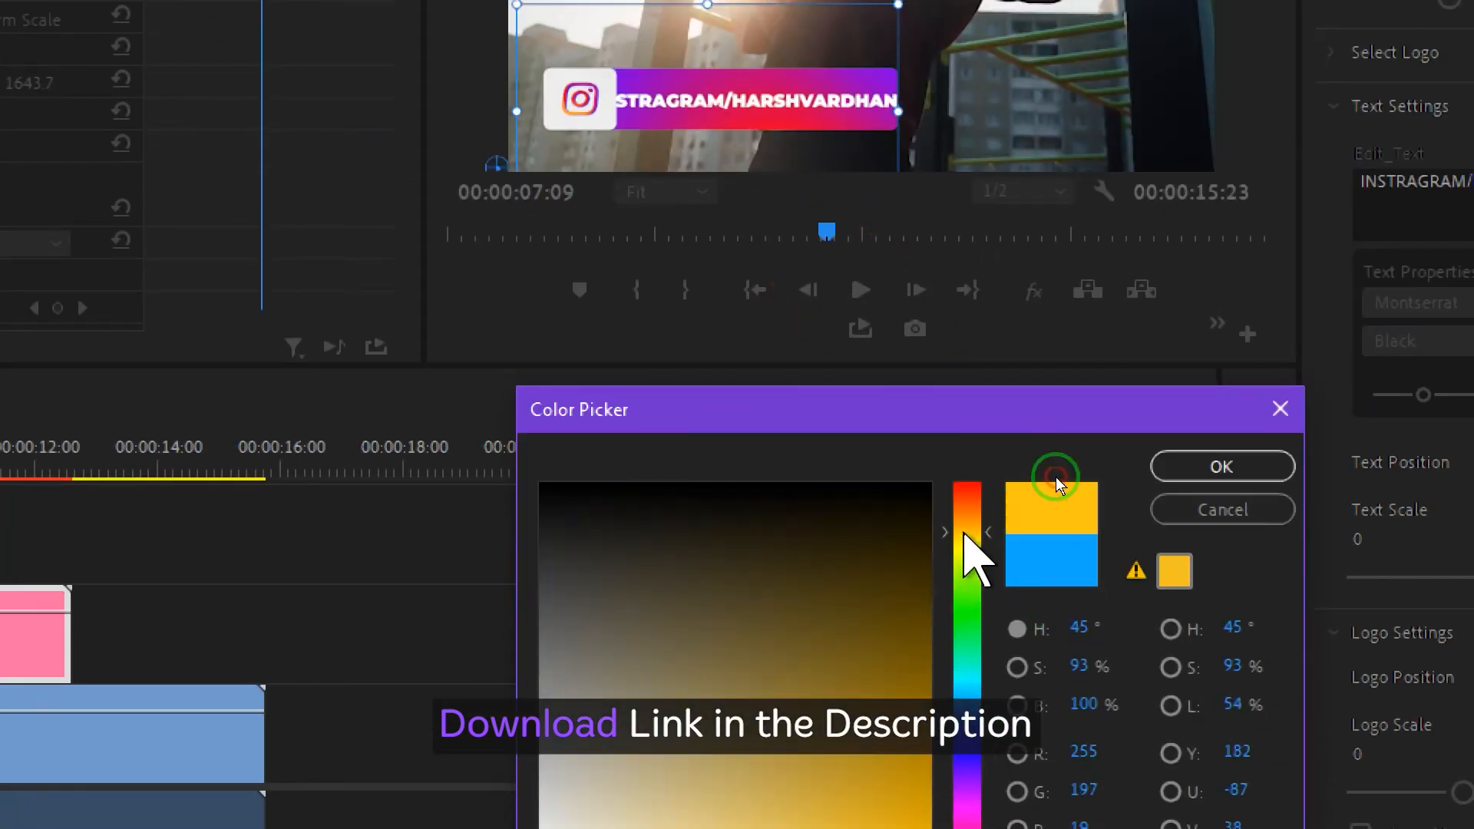
pyautogui.click(1192, 461)
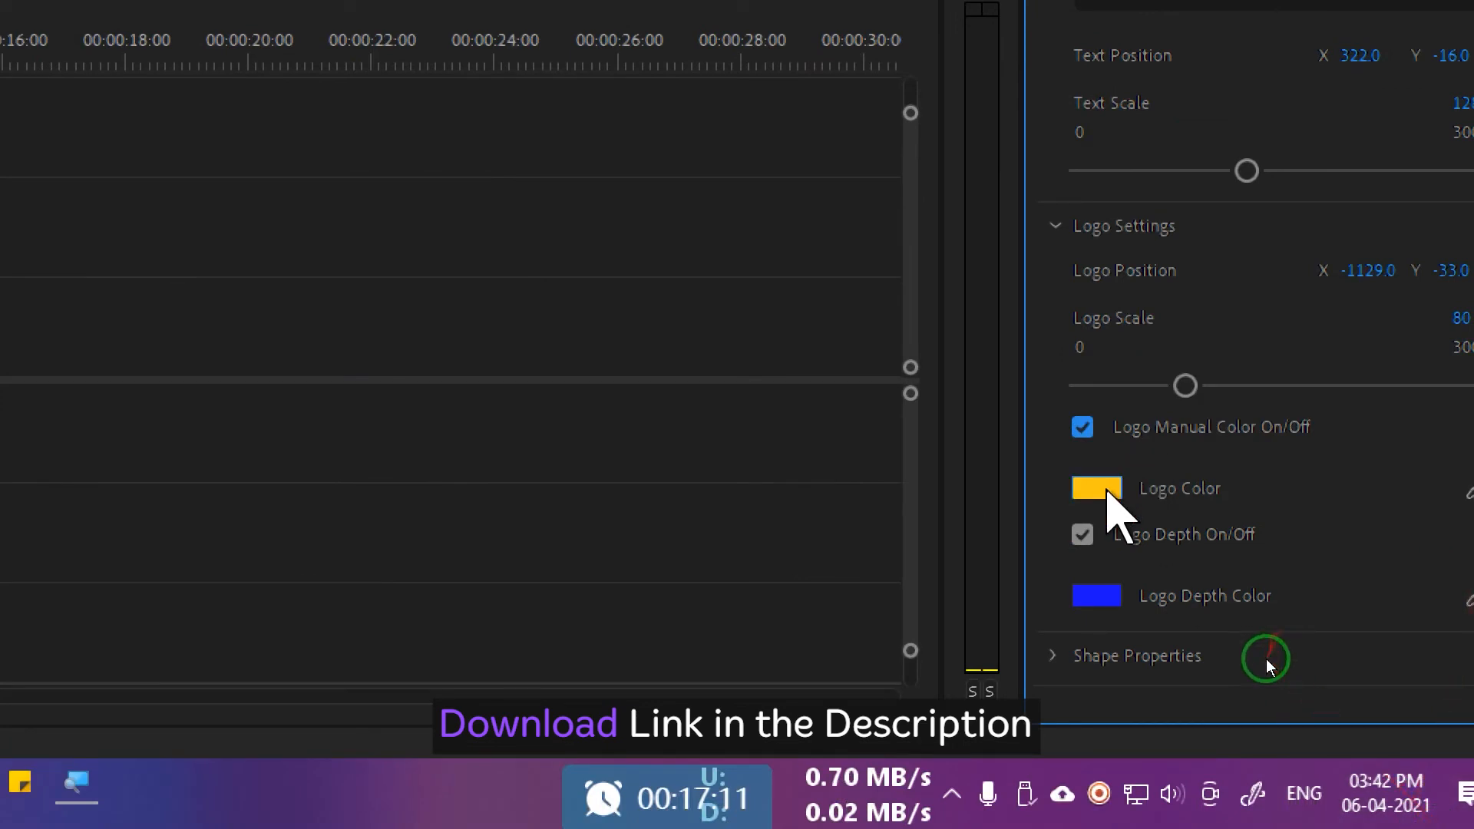
# Set the lower third's logo color to green (13FF3A) and collapse the World Transform settings
pyautogui.click(1106, 492)
pyautogui.click(693, 219)
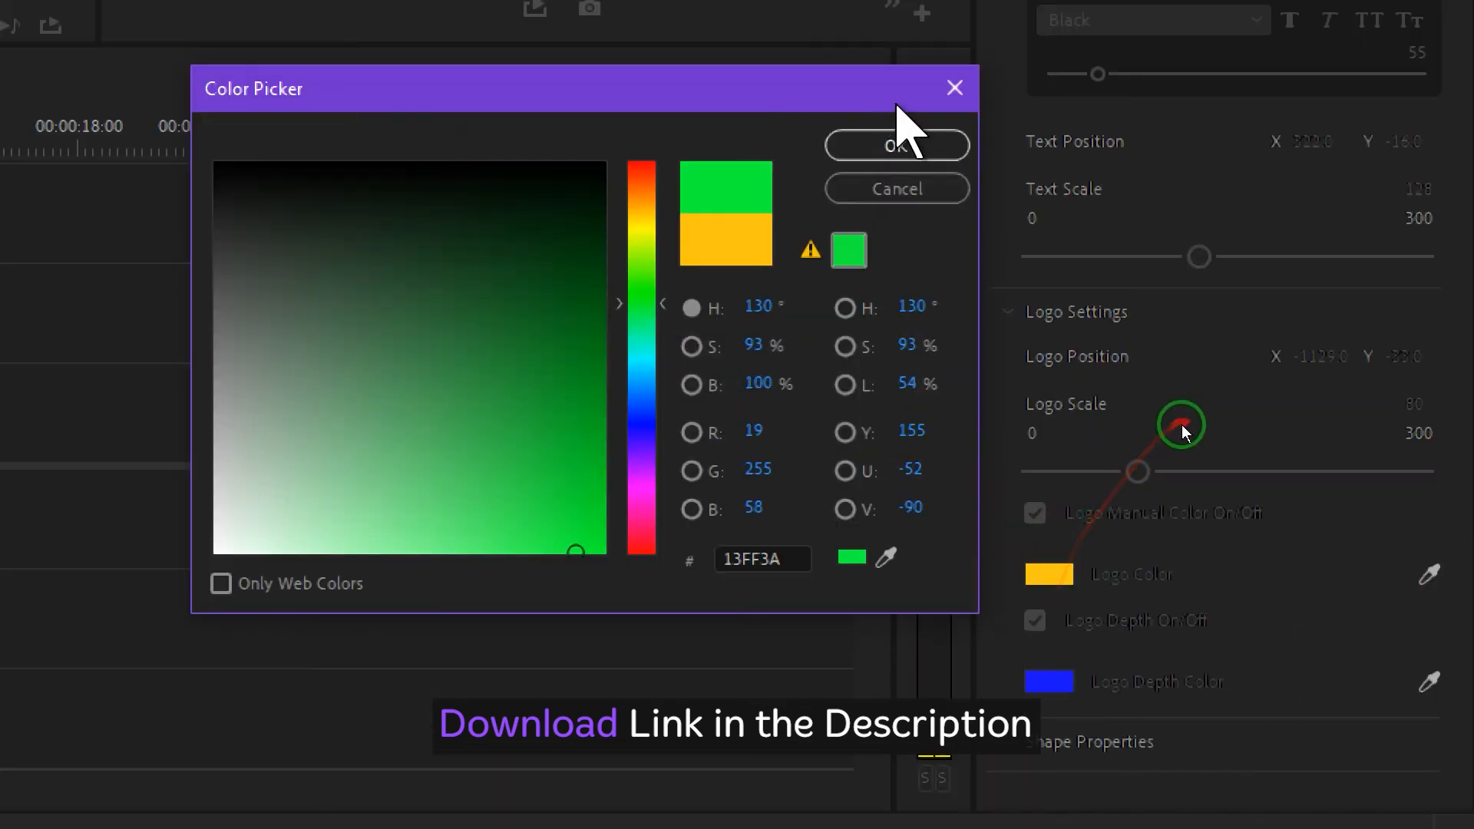
pyautogui.click(945, 59)
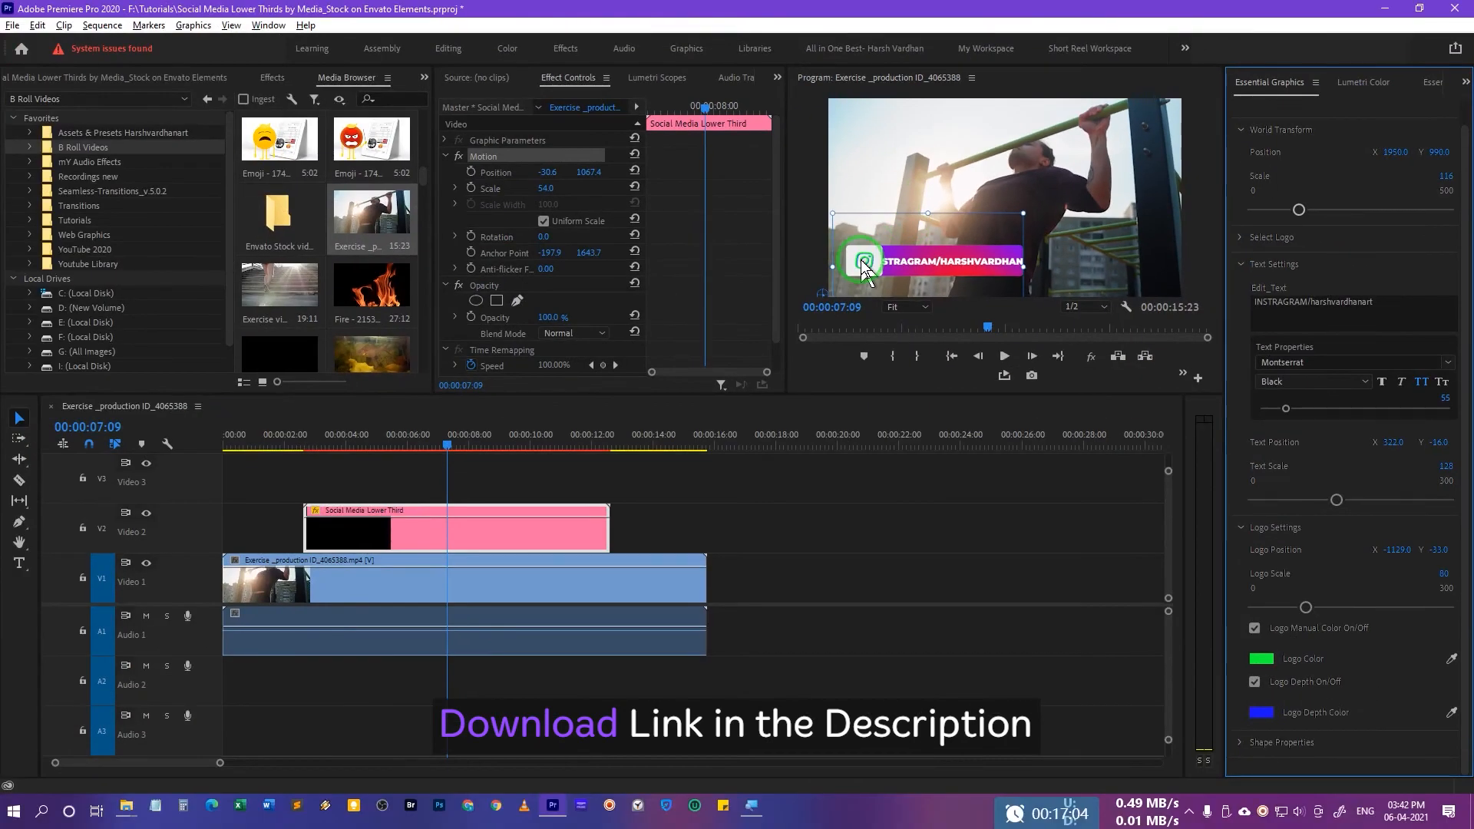
pyautogui.scroll(1, 1459, 223)
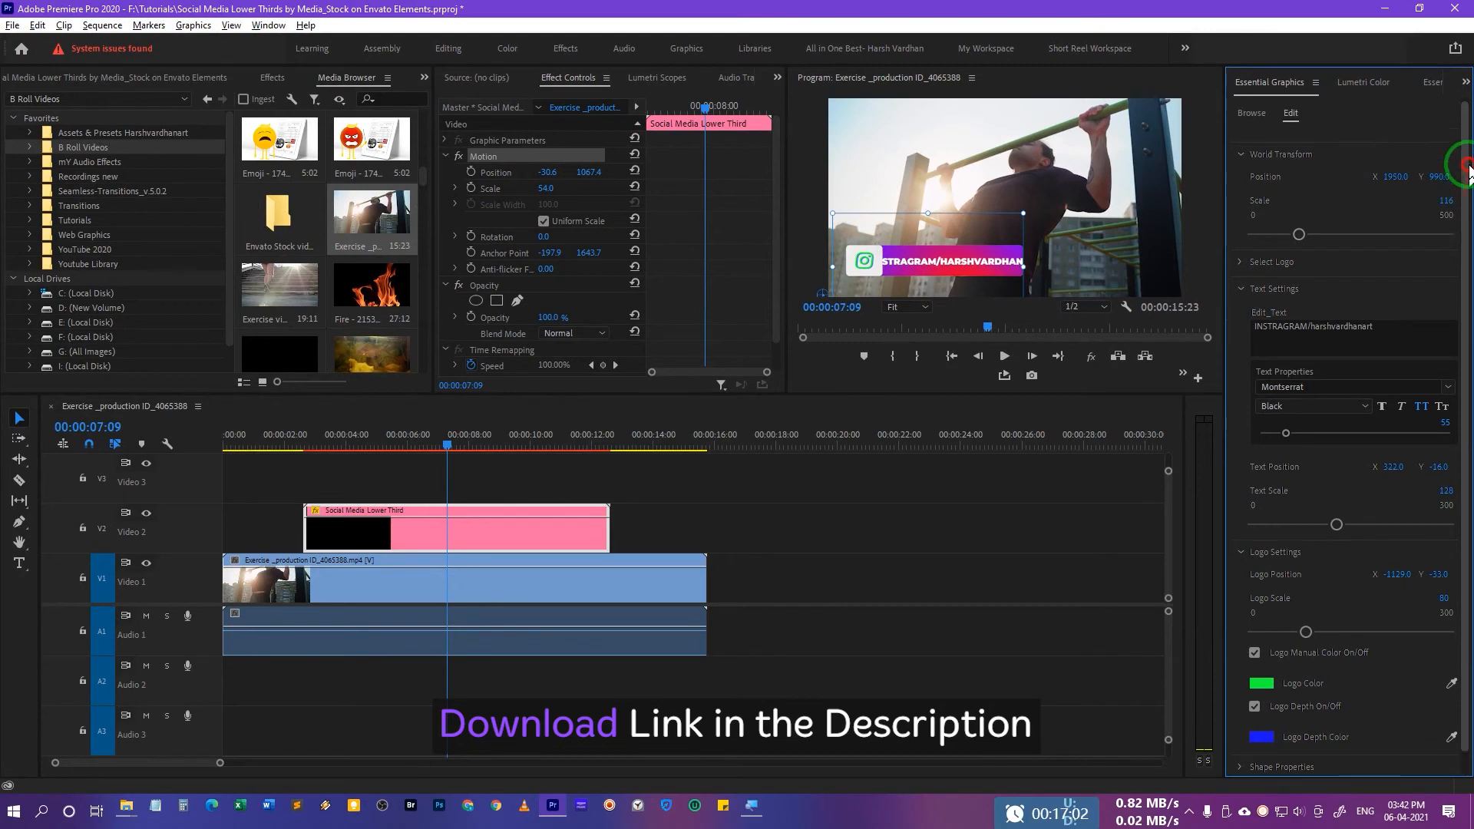
pyautogui.click(1243, 154)
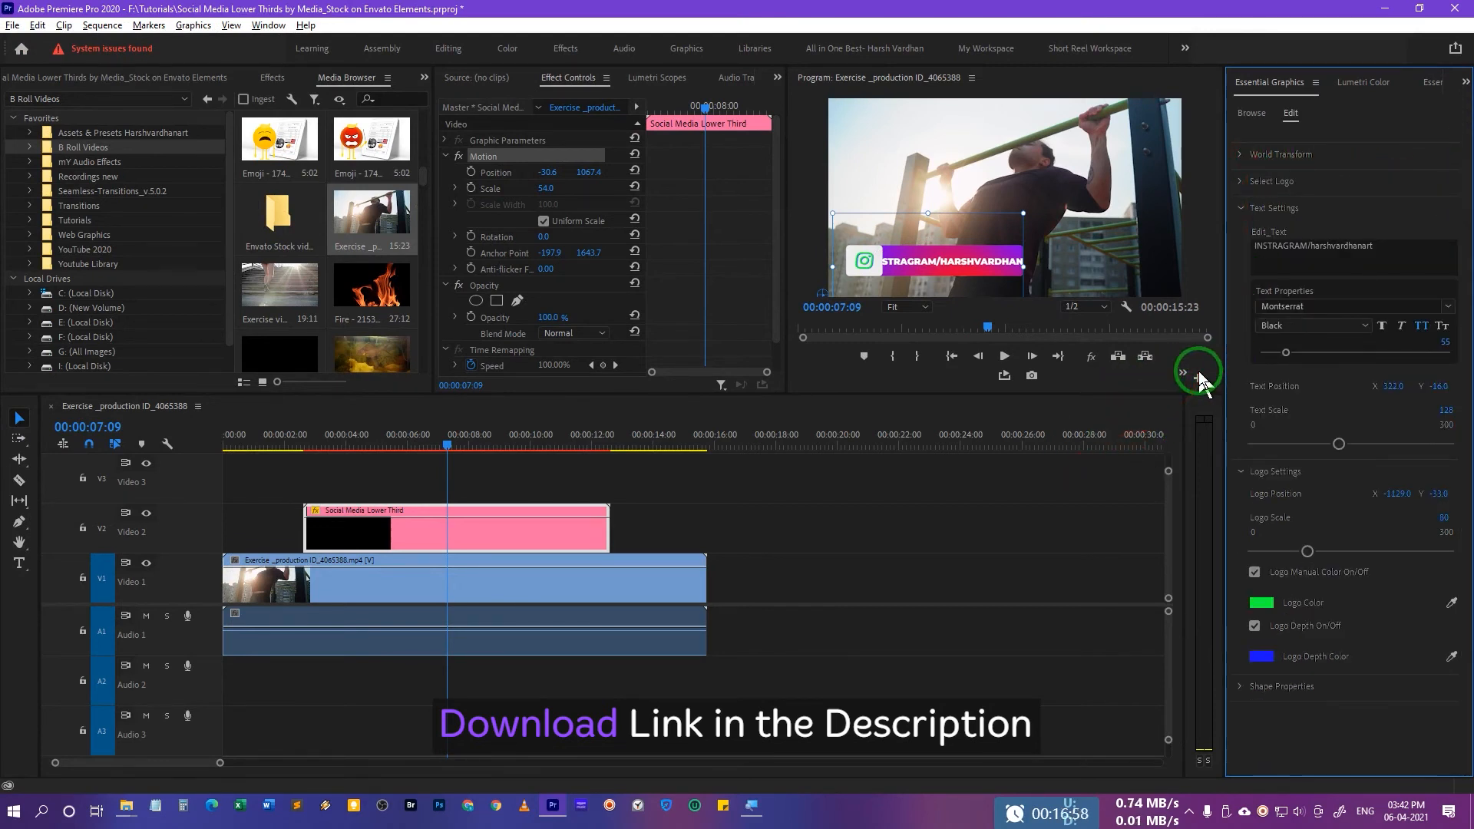
# Duplicate the Social Media Lower Third clip on Video 2, placing the copy after the original with its start at 00:00:13:07
pyautogui.click(571, 543)
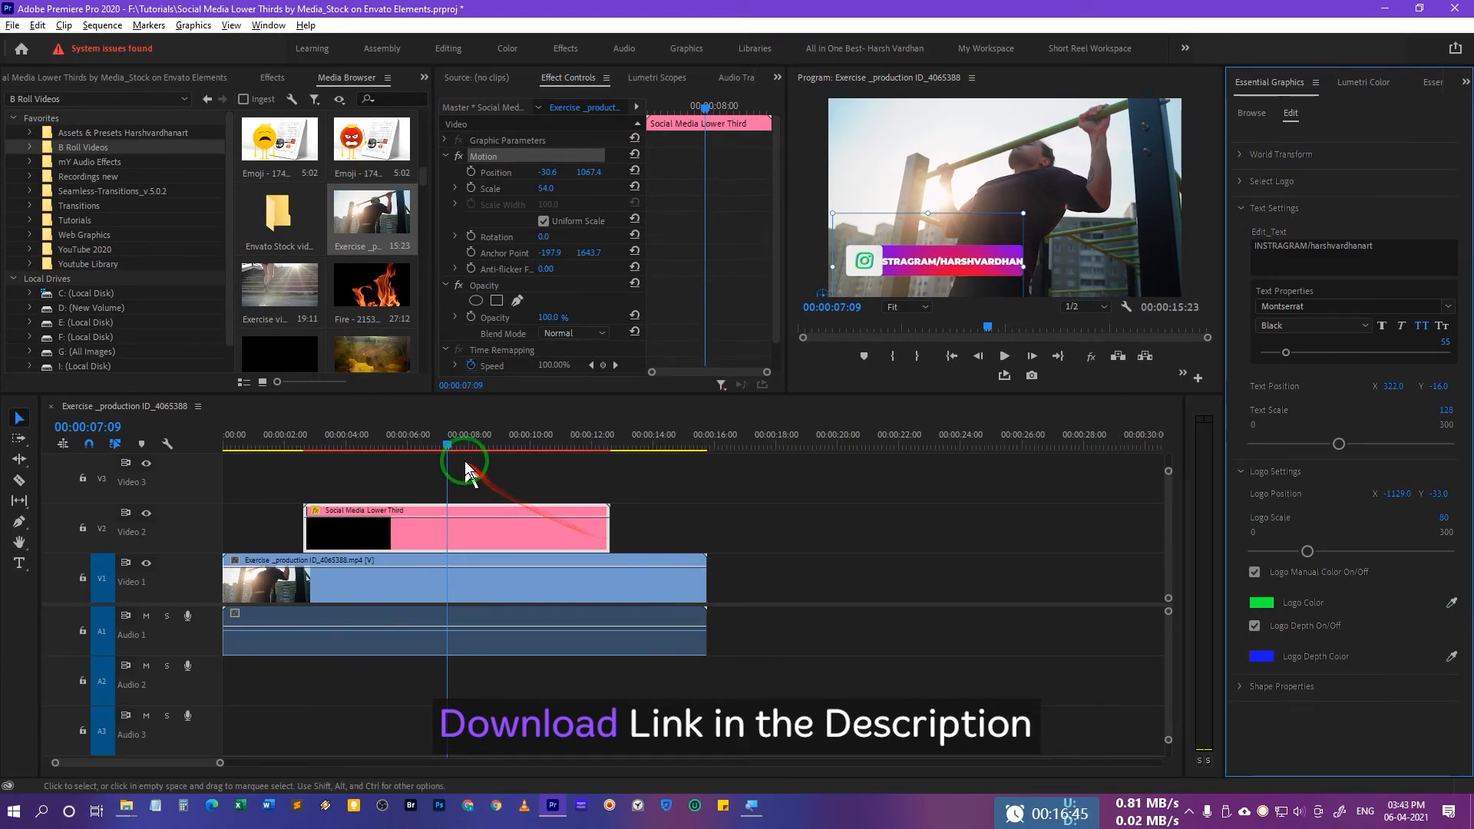
pyautogui.moveTo(454, 445); pyautogui.dragTo(647, 449)
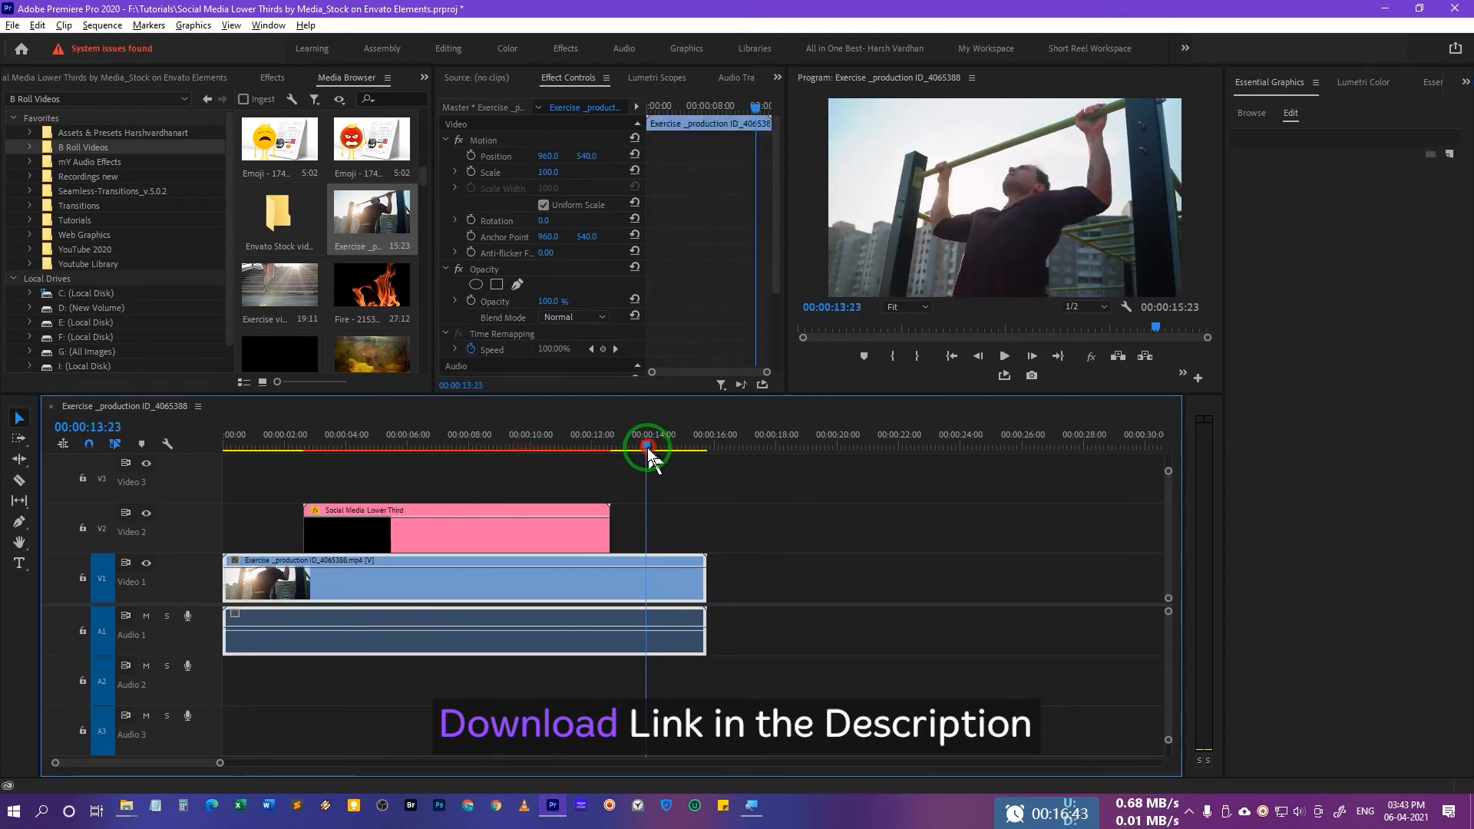
pyautogui.click(534, 534)
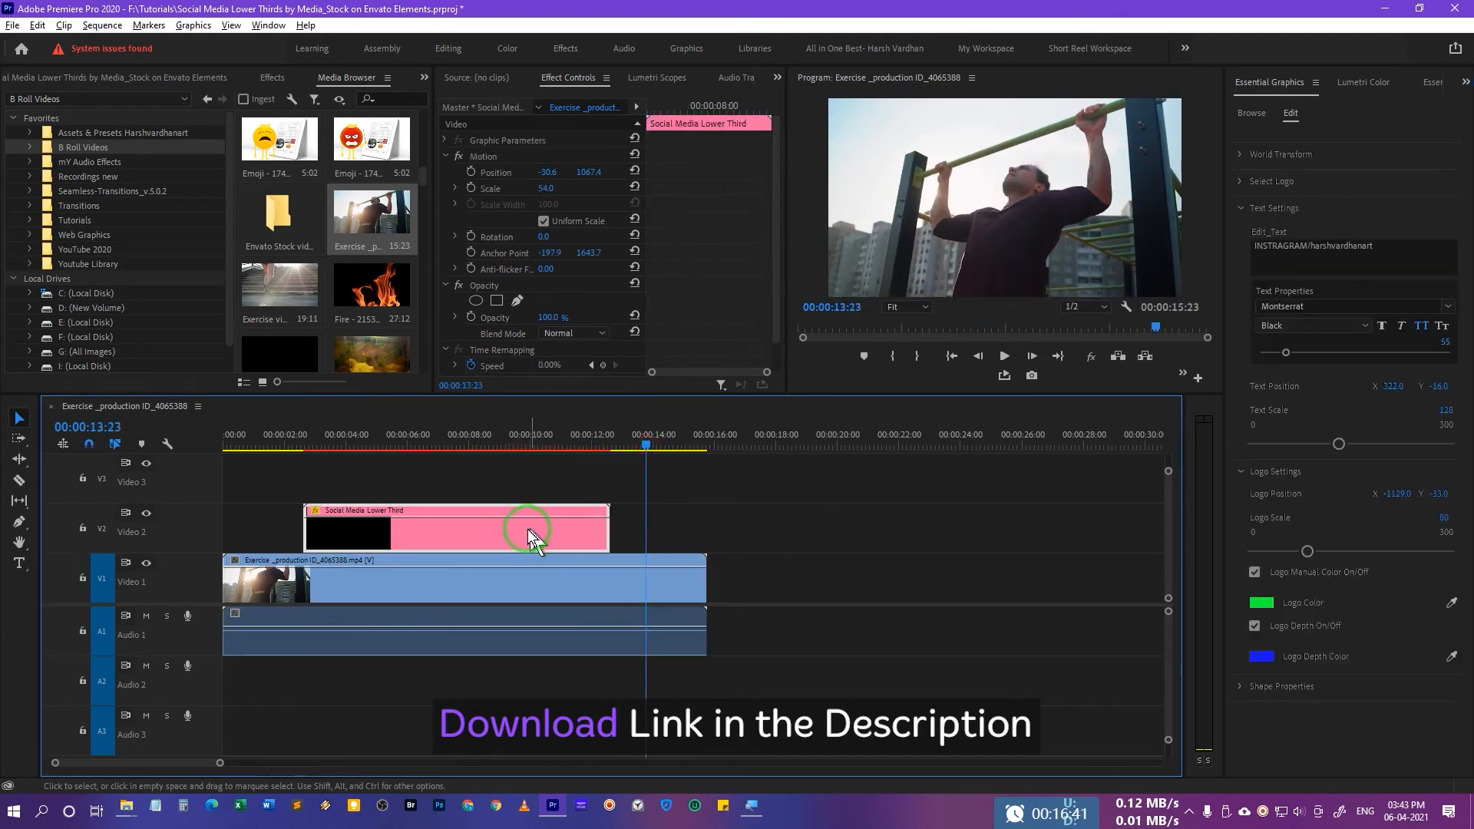
pyautogui.click(559, 532)
pyautogui.moveTo(559, 532); pyautogui.dragTo(797, 538)
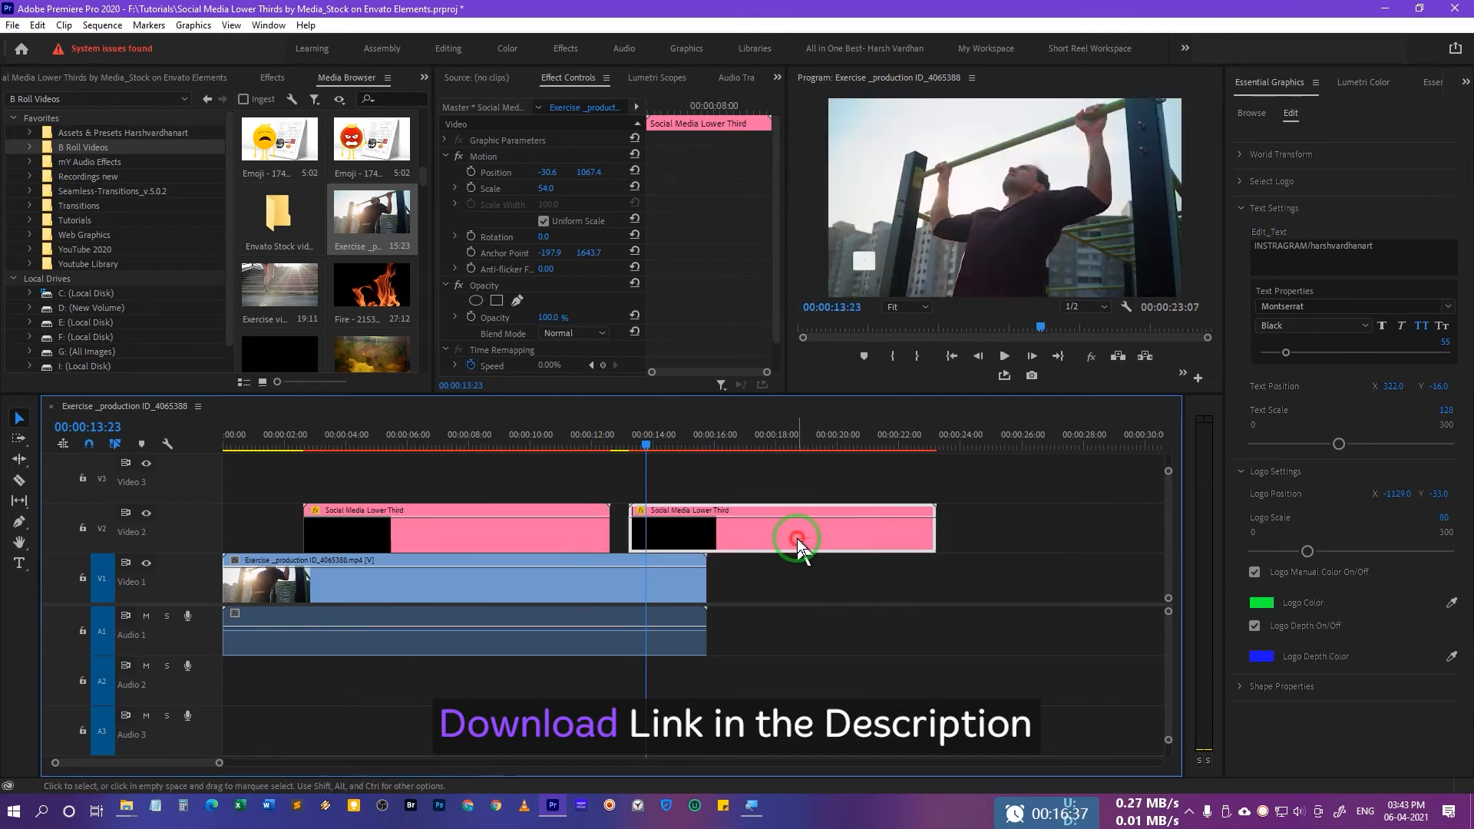
# Switch the duplicated lower third's logo from Instagram to Facebook, previewing it at 00:00:15:24
pyautogui.click(711, 445)
pyautogui.click(750, 520)
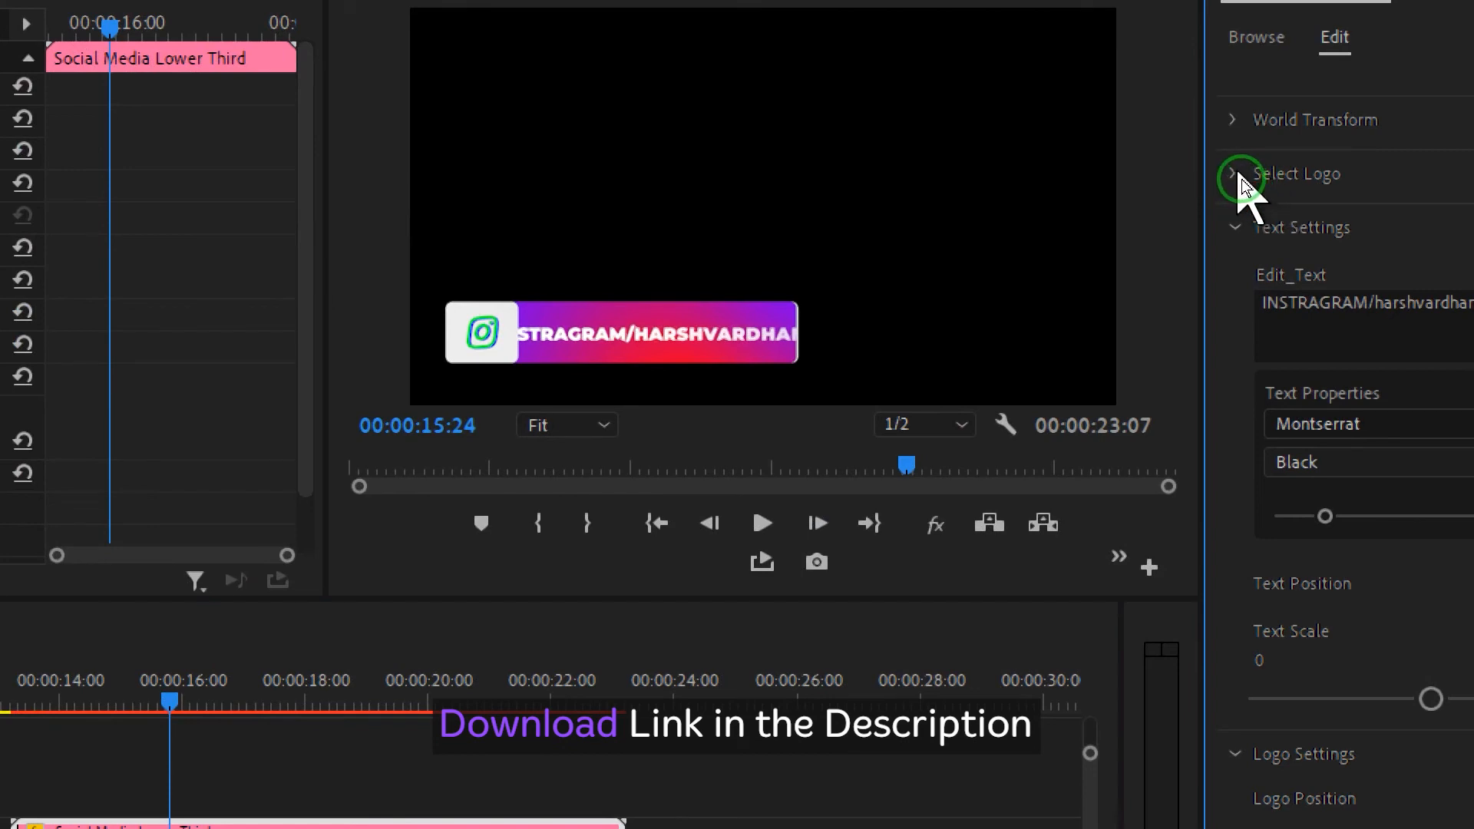
pyautogui.click(1239, 180)
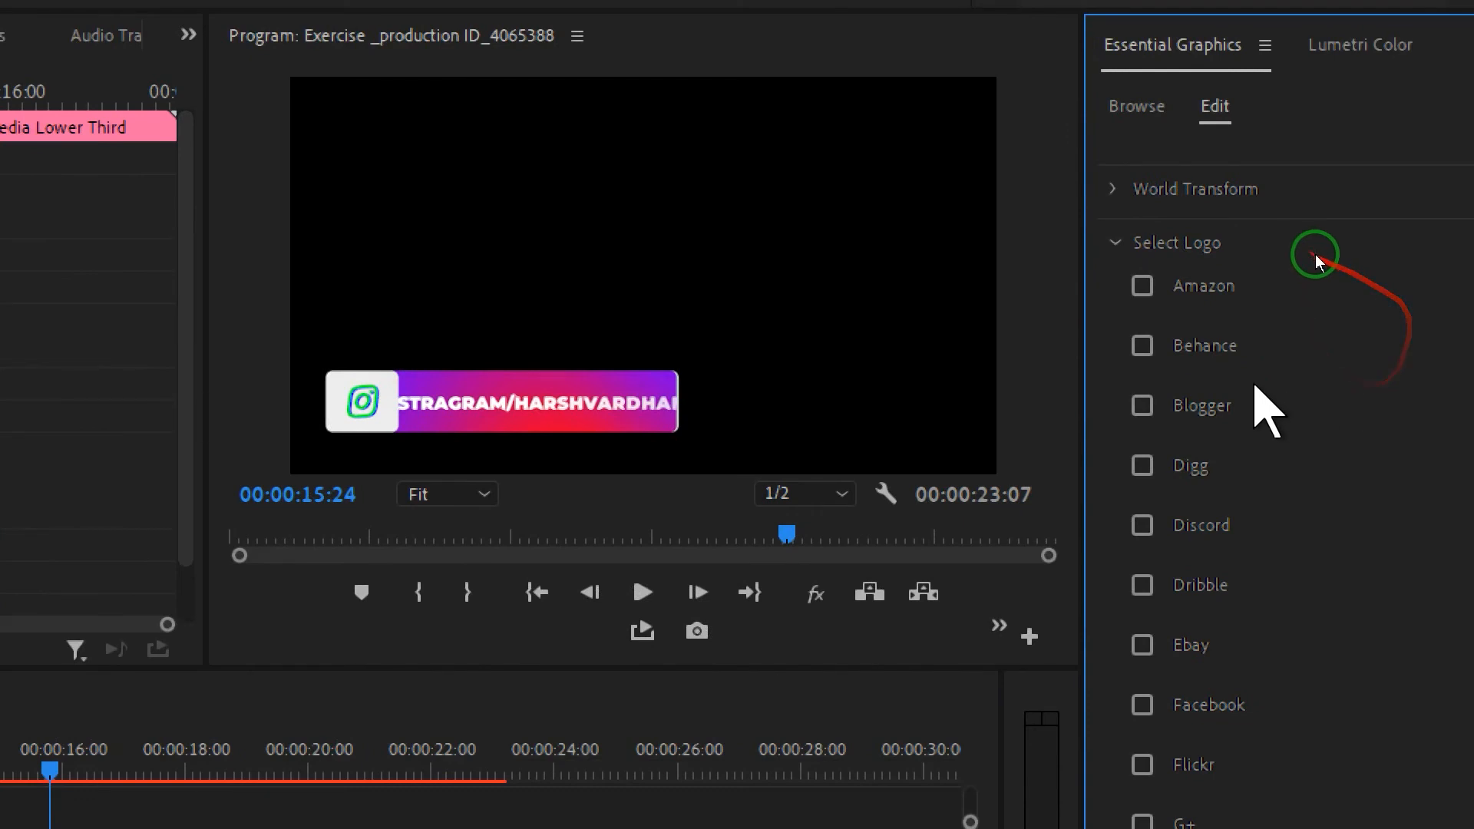
pyautogui.click(1108, 400)
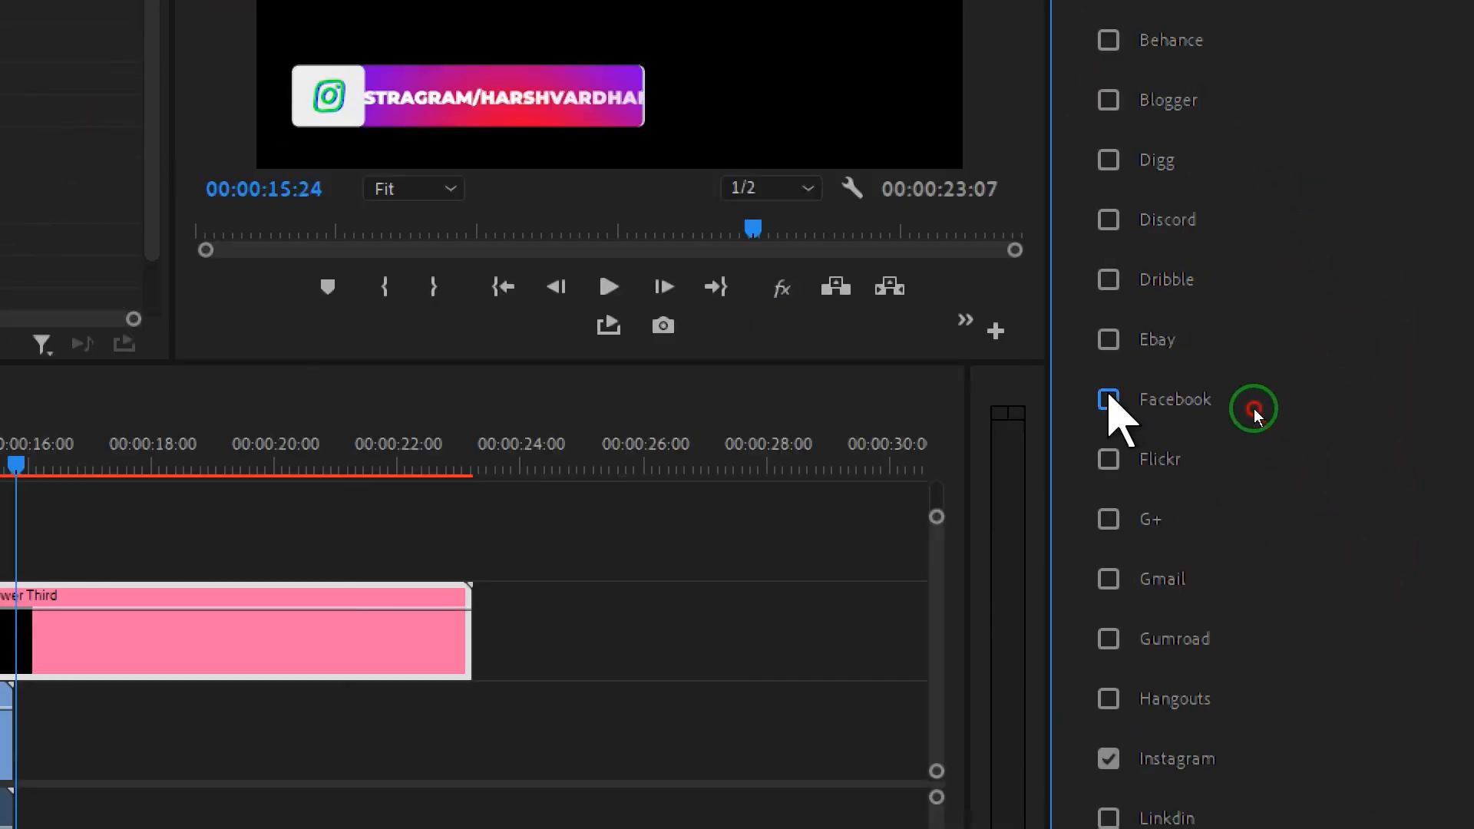
pyautogui.click(1108, 759)
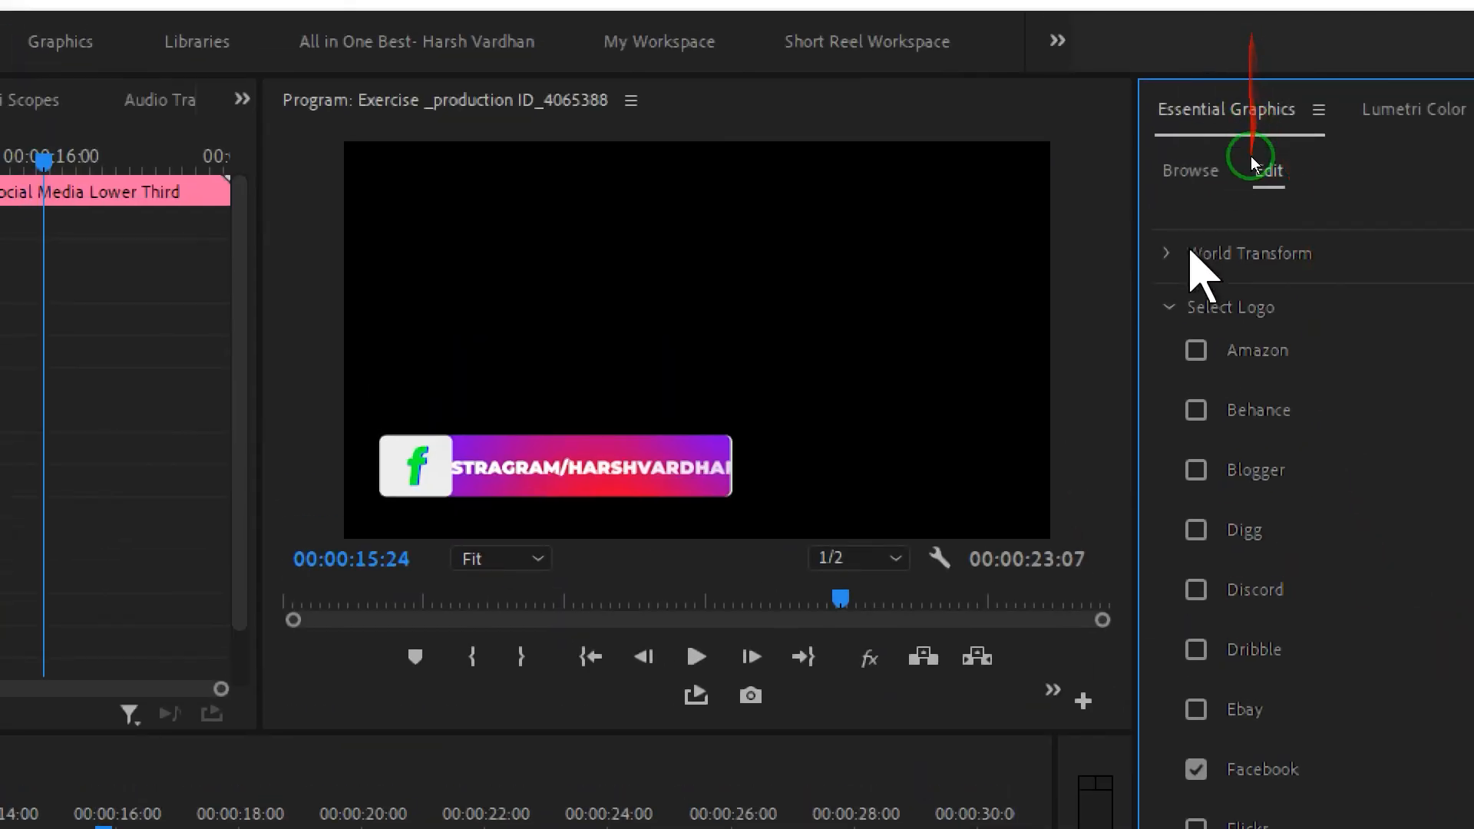
pyautogui.click(1176, 310)
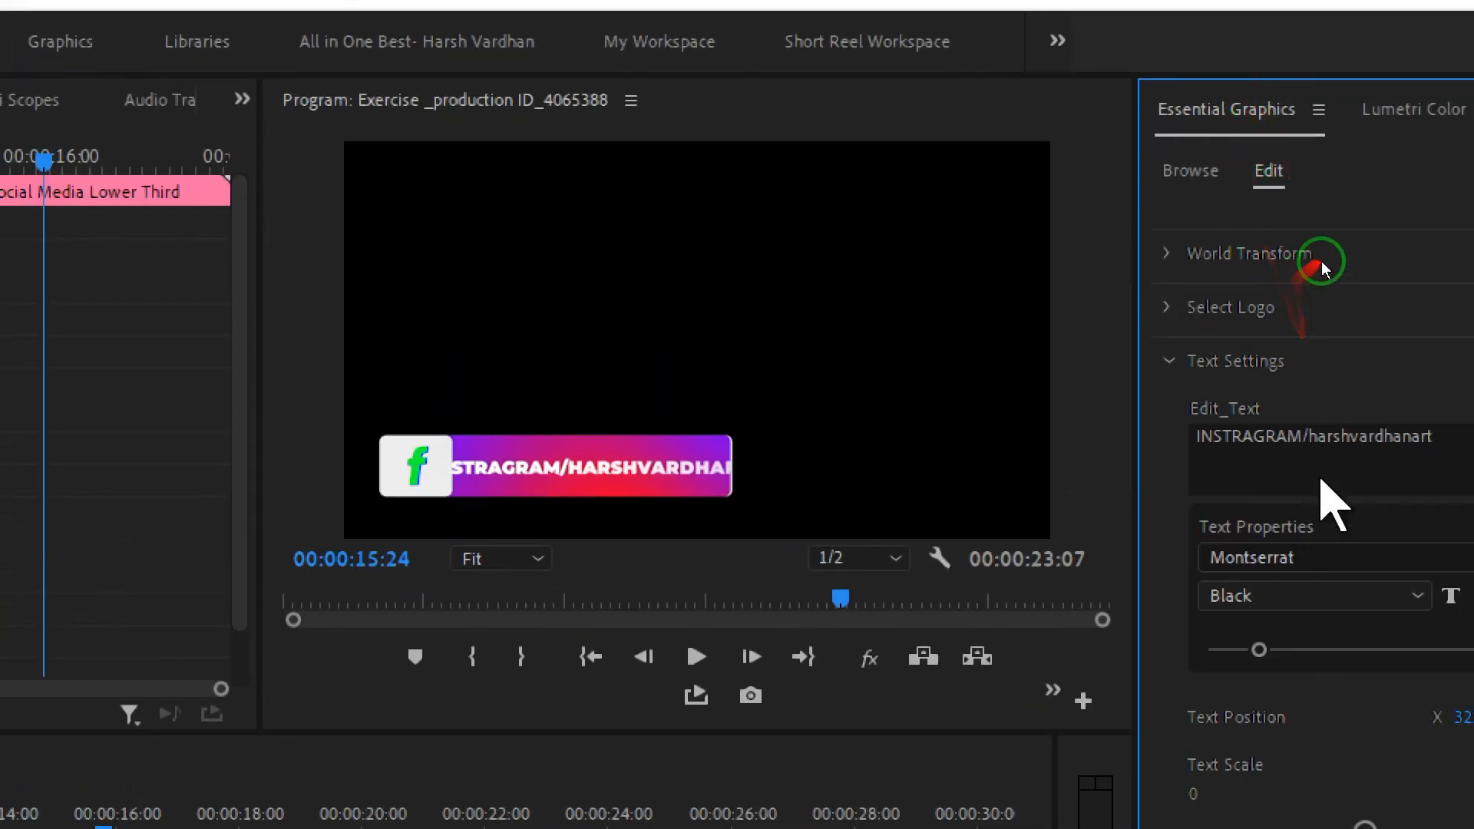
# Replace the duplicated lower third's text with "Facebook.com/" followed by the account handle
pyautogui.click(1316, 447)
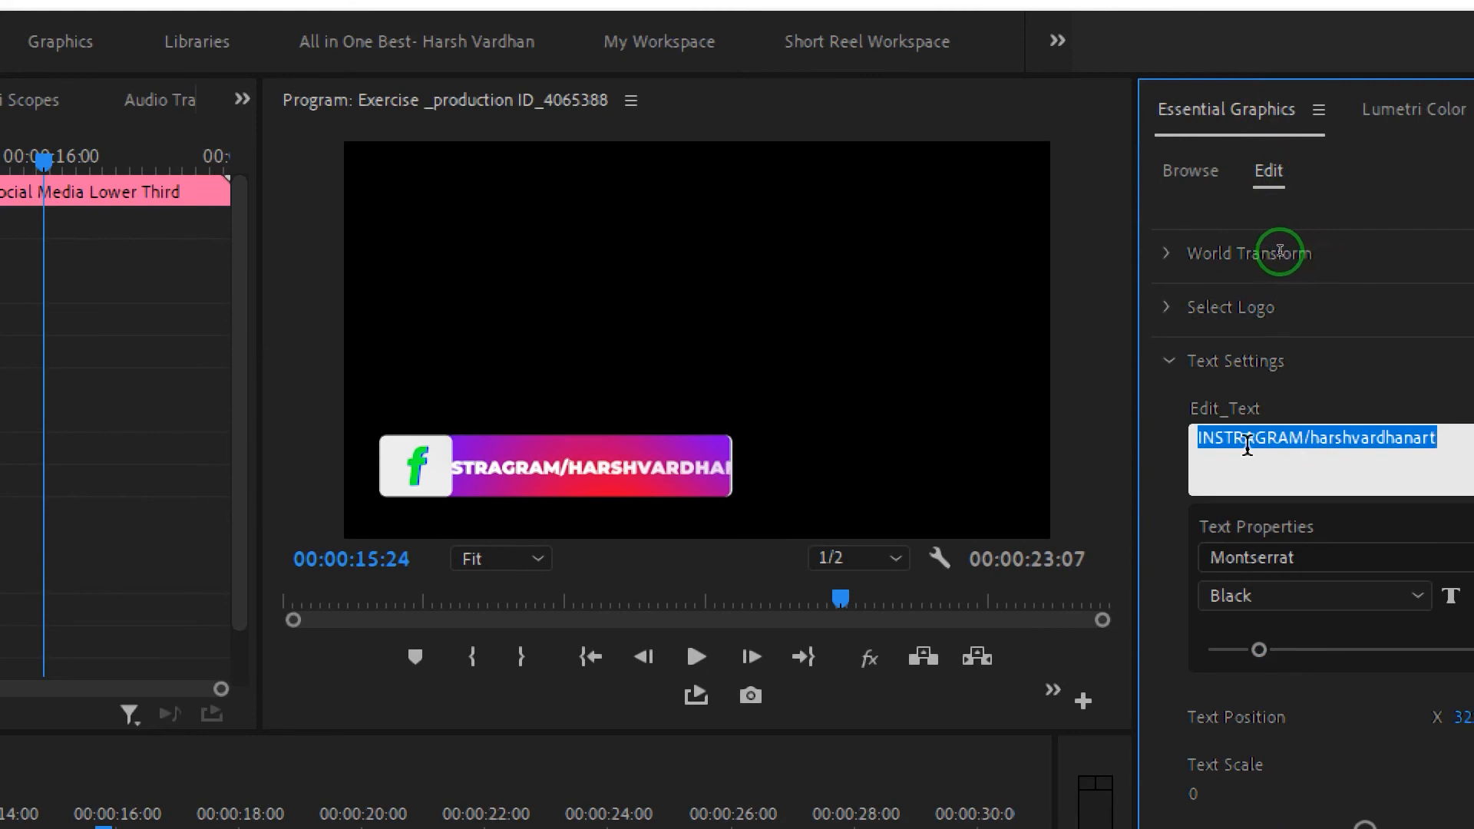
pyautogui.write('Facebook.com')
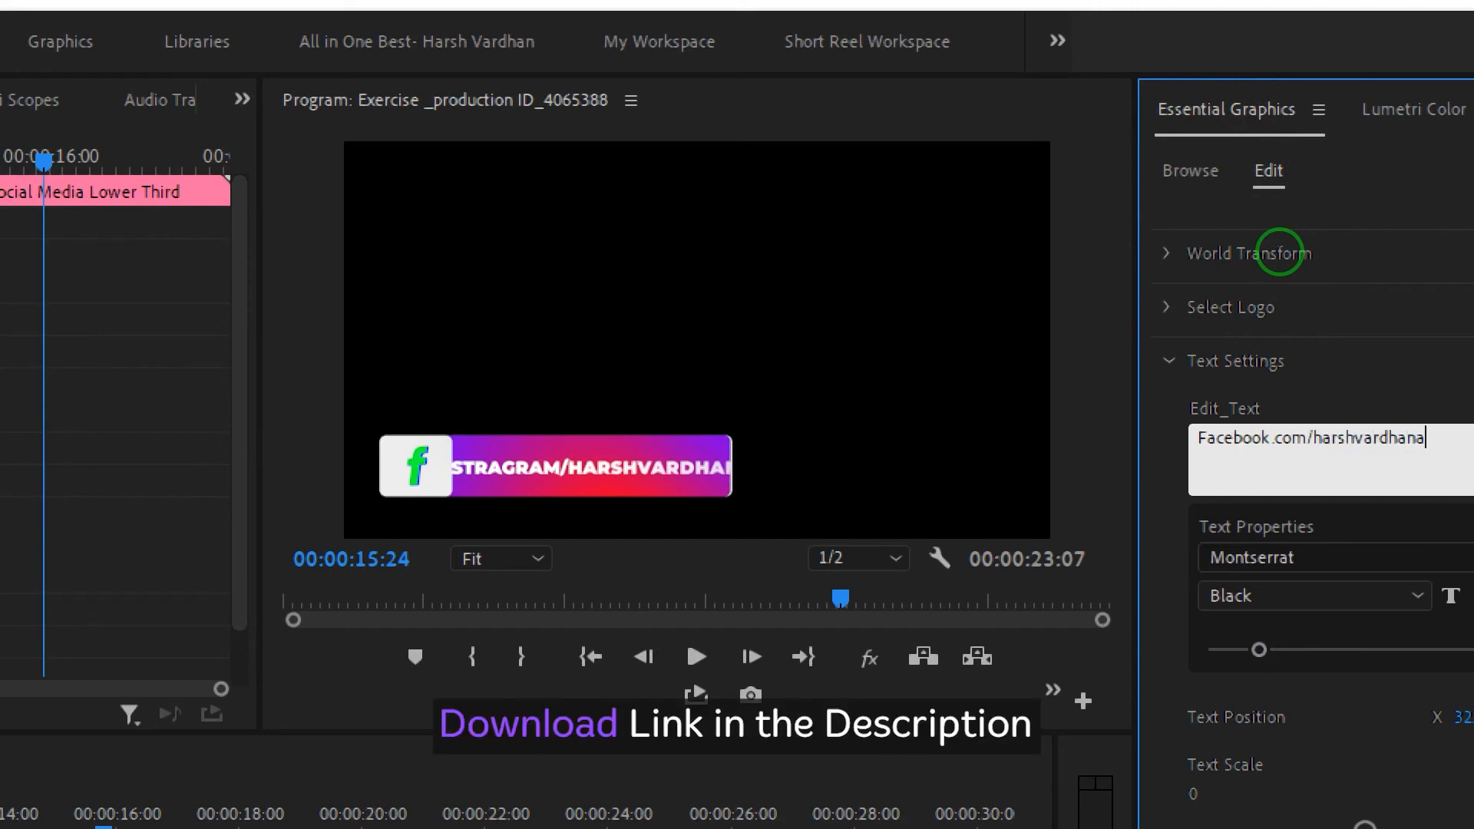
pyautogui.click(1168, 459)
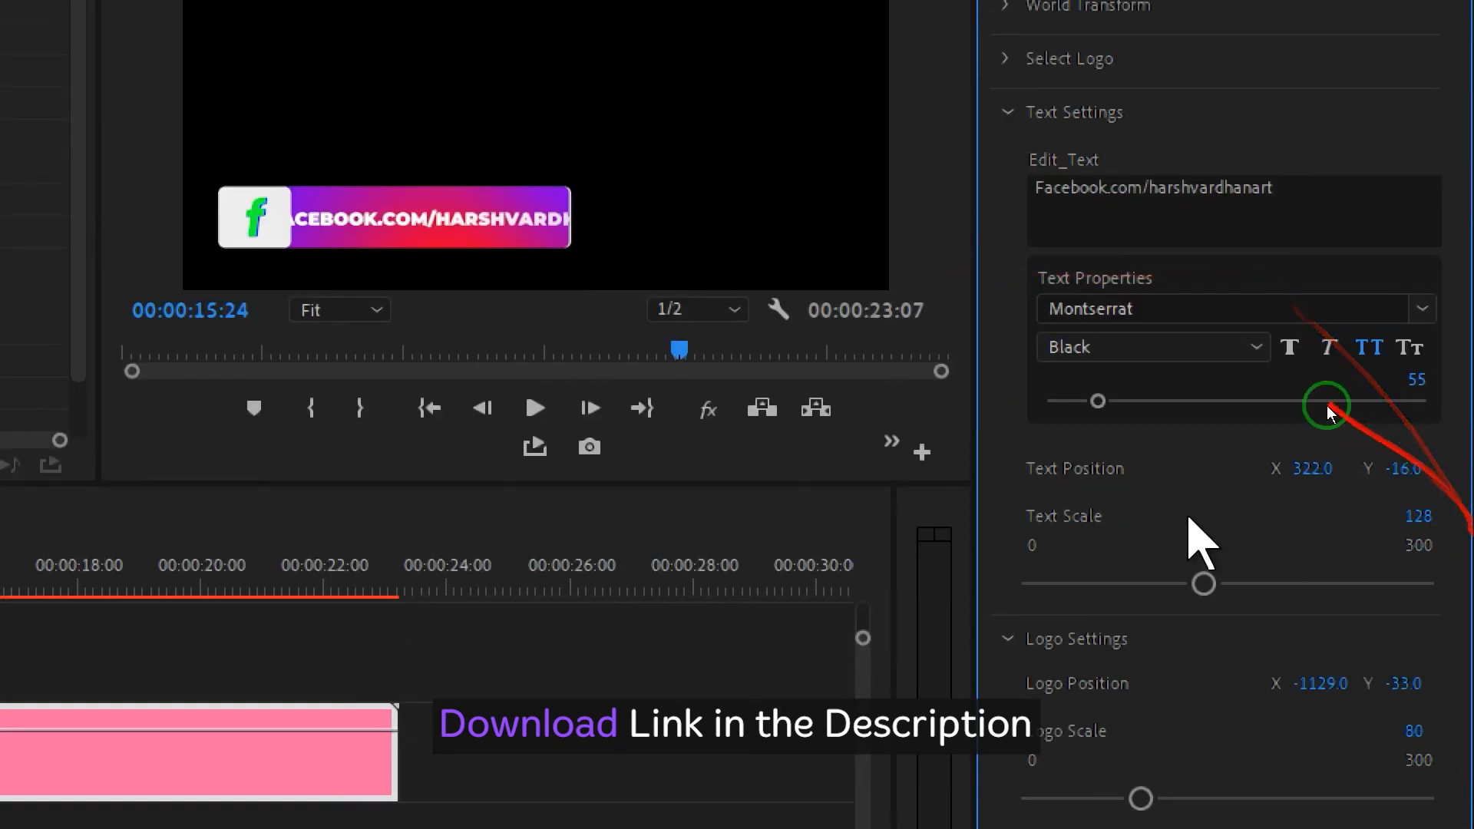
# Fit the Facebook text inside its bar by setting the font size to 39 and the text's X position to 541
pyautogui.moveTo(1260, 650); pyautogui.dragTo(1256, 651)
pyautogui.moveTo(1096, 401); pyautogui.dragTo(1084, 402)
pyautogui.moveTo(1313, 470); pyautogui.dragTo(1360, 469)
pyautogui.moveTo(1446, 383); pyautogui.dragTo(1404, 385)
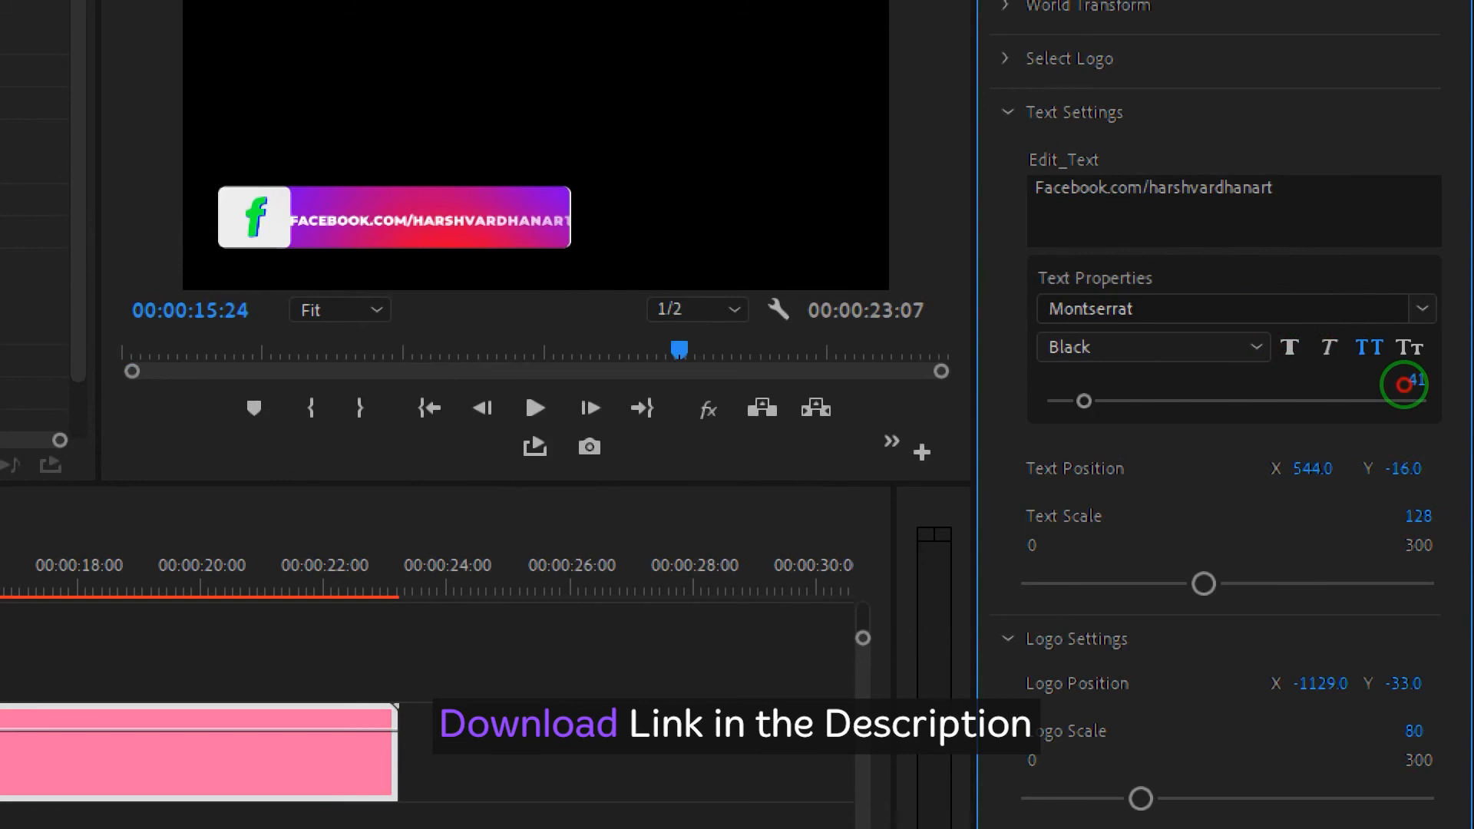
pyautogui.moveTo(1335, 466); pyautogui.dragTo(1331, 467)
pyautogui.moveTo(1071, 401); pyautogui.dragTo(1083, 400)
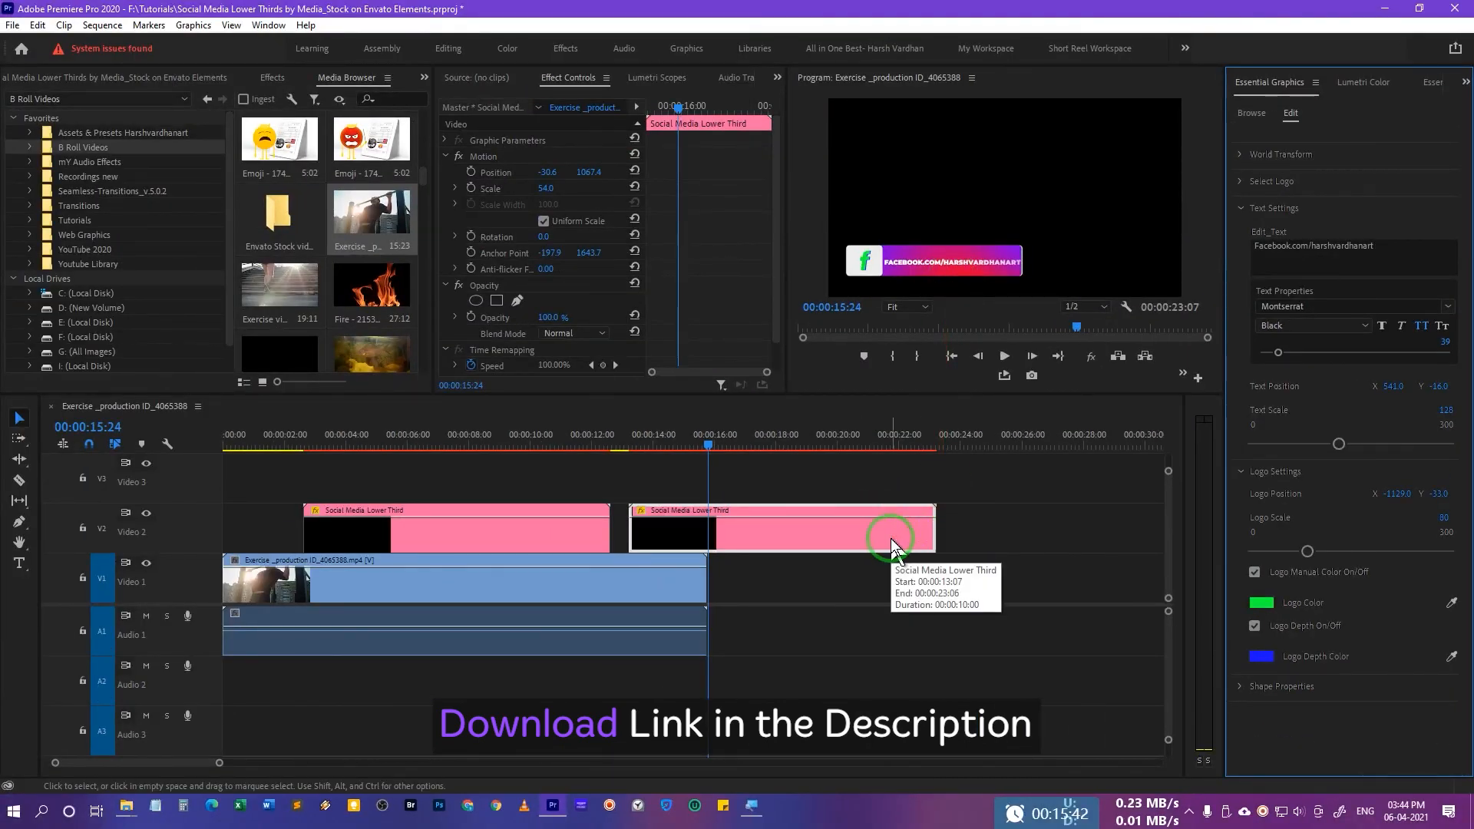
# Save the project and play the sequence from 00:00:02:07 to preview the lower thirds
pyautogui.moveTo(369, 453); pyautogui.dragTo(290, 451)
pyautogui.hotkey('ctrl', 's')
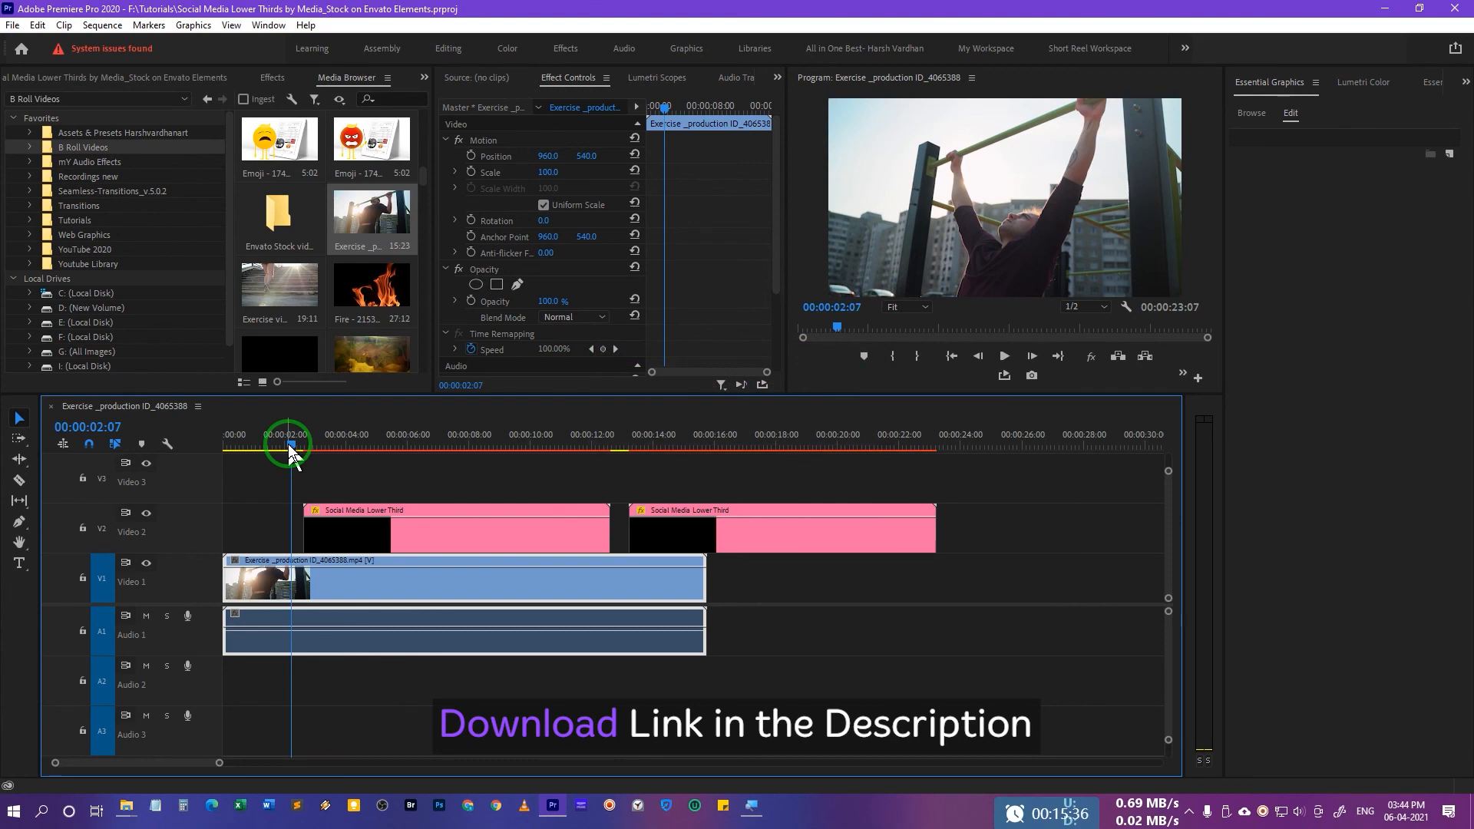
pyautogui.press('space')
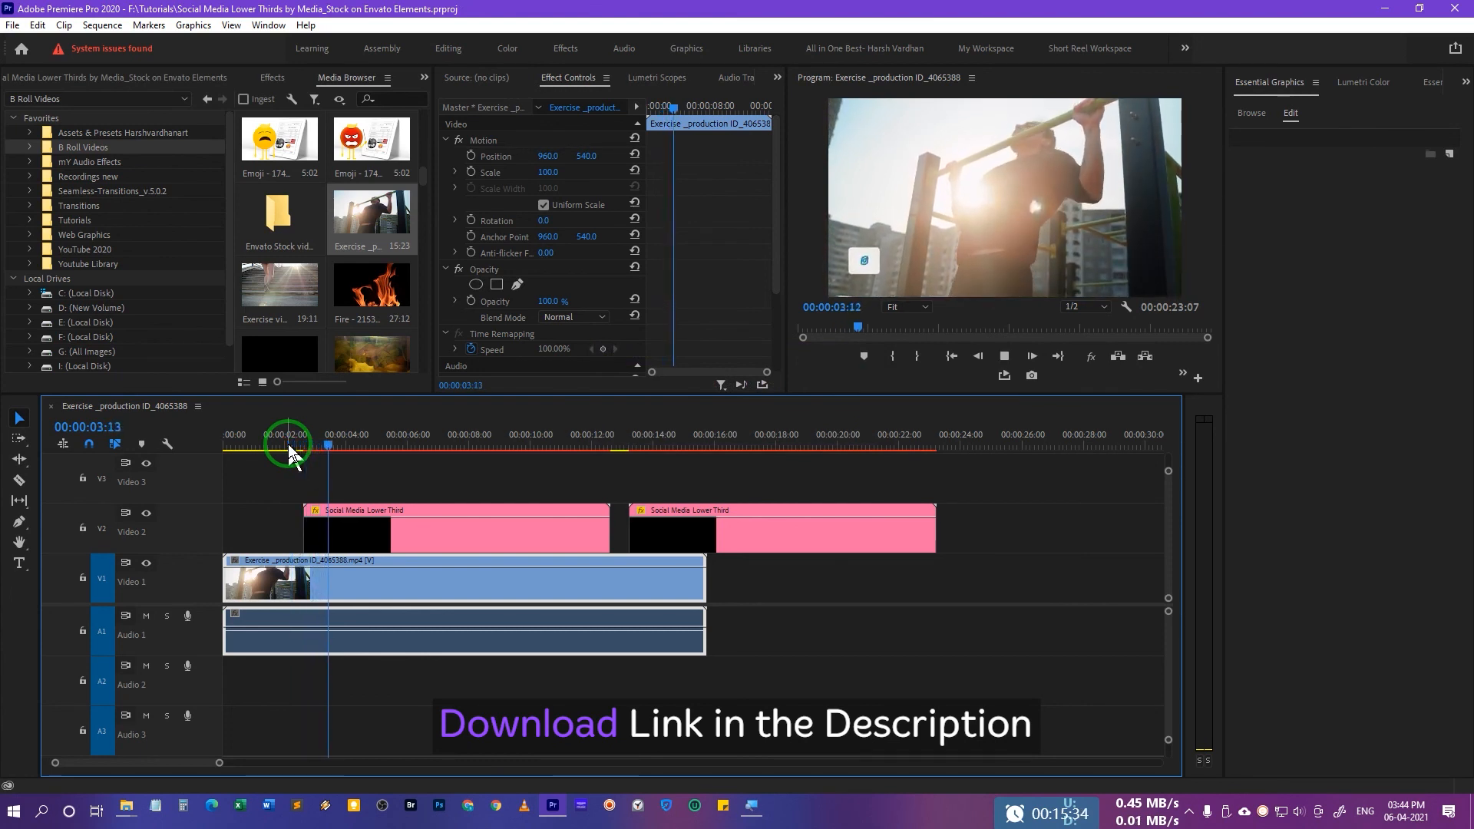